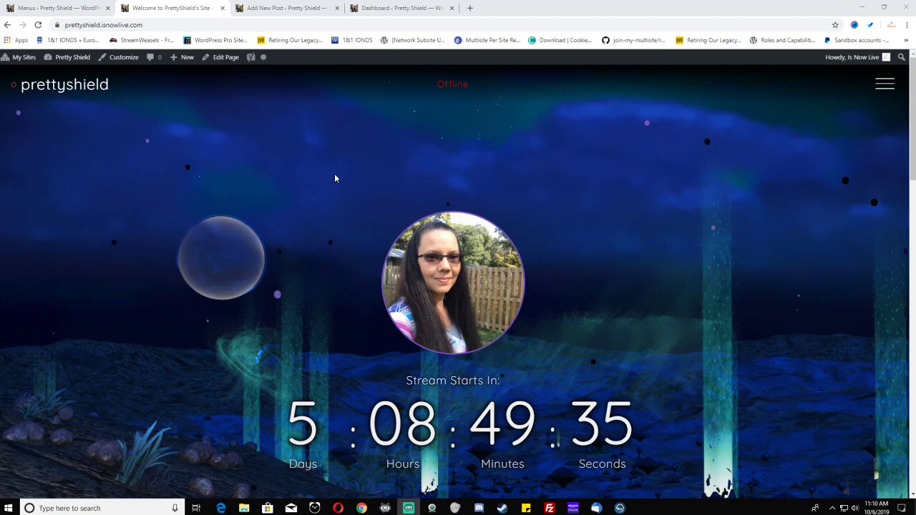
Step: Look over the PrettyShield homepage, including its slide-out navigation menu and the welcome sections
scroll(350, 237, down, 1)
scroll(350, 237, down, 3)
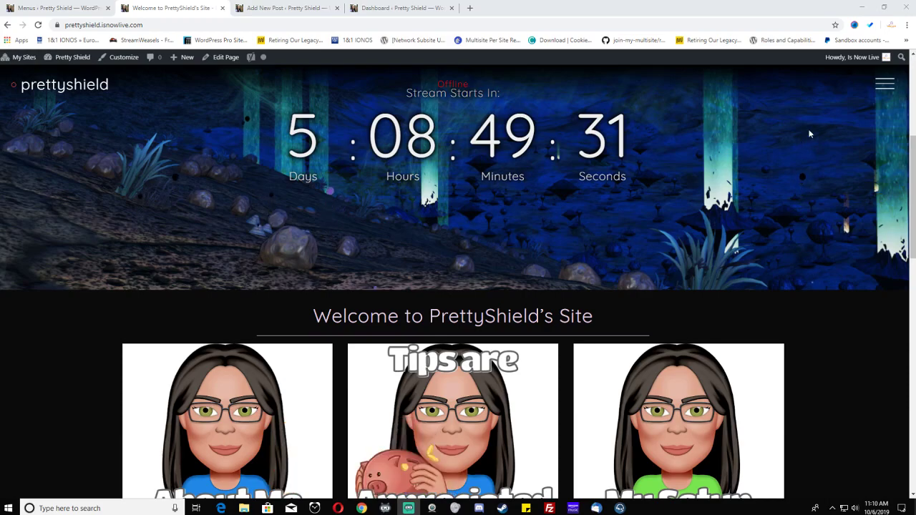
click(885, 85)
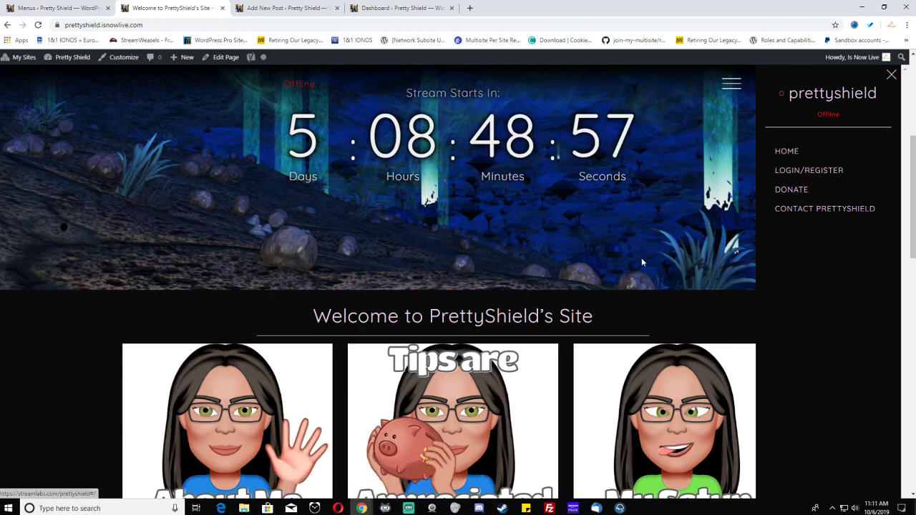
scroll(641, 259, up, 2)
scroll(641, 262, up, 2)
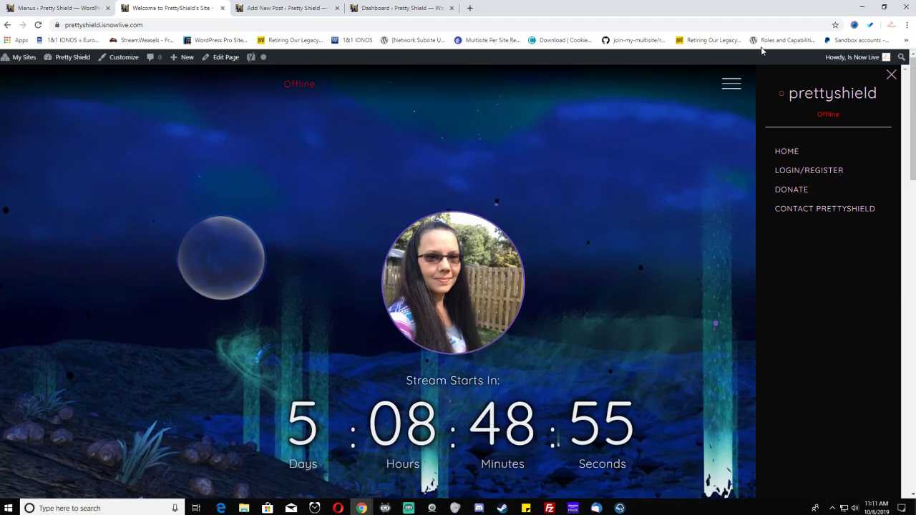
click(727, 88)
scroll(554, 310, down, 15)
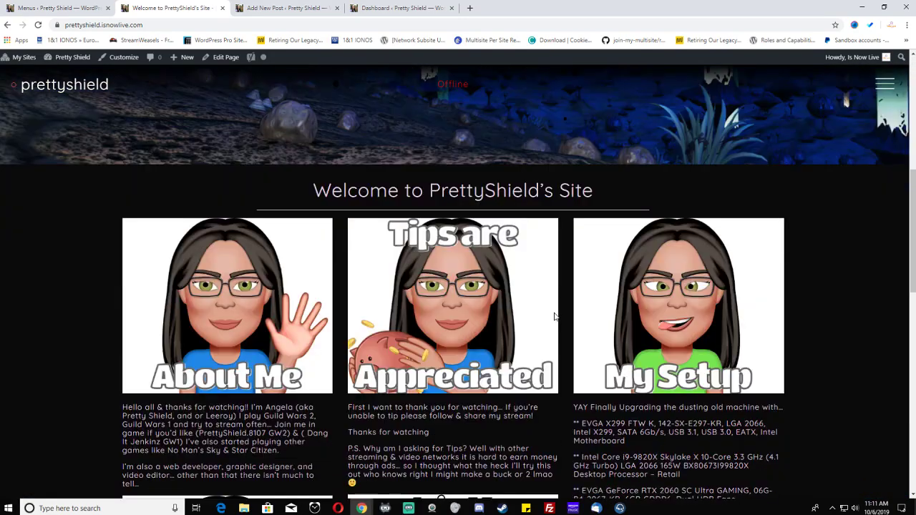
scroll(555, 318, up, 15)
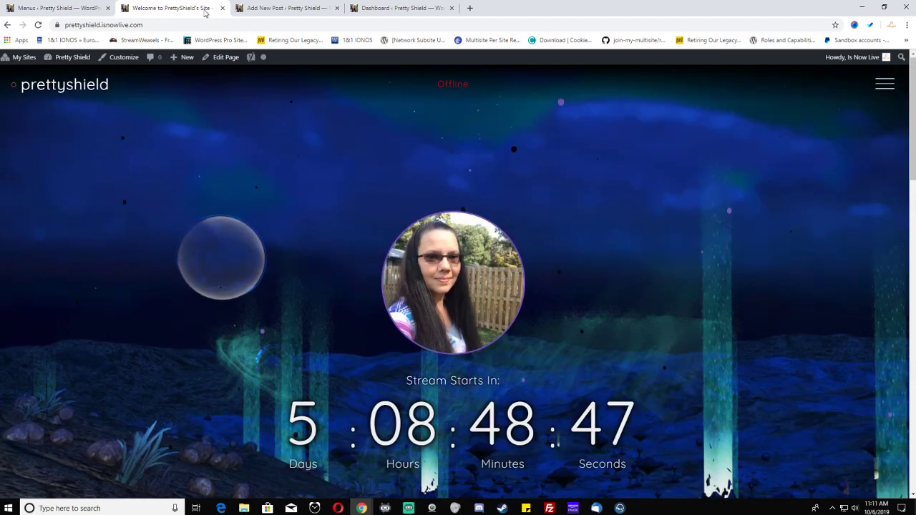
Step: Go to the site's admin dashboard and expand the Yoast SEO Posts Overview widget for a look, then collapse it
click(389, 8)
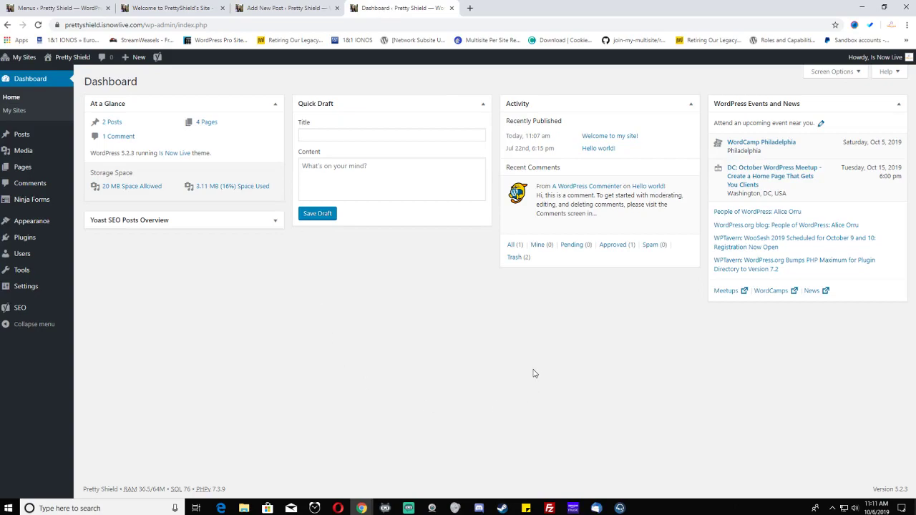
click(275, 220)
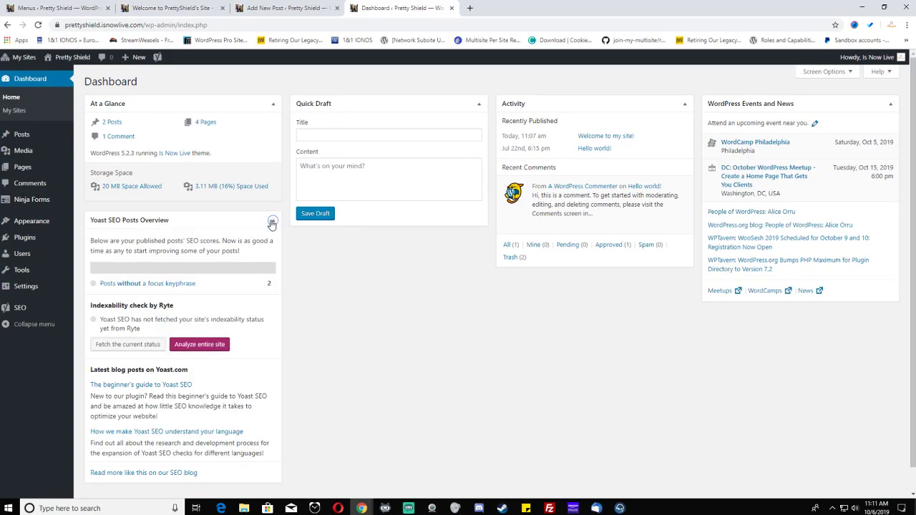
click(273, 221)
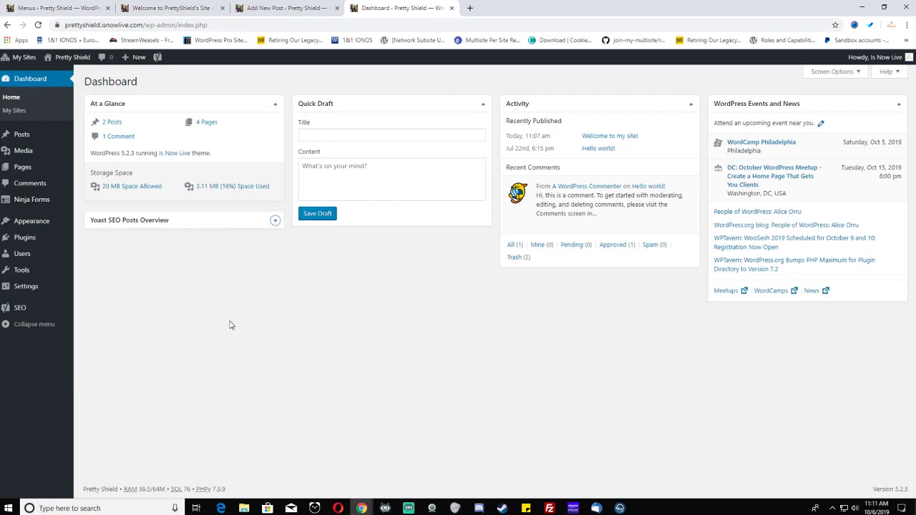
Step: List all posts, then return to the "Welcome to my site!" post editor and close its post-publish panel
mouse_move(22, 137)
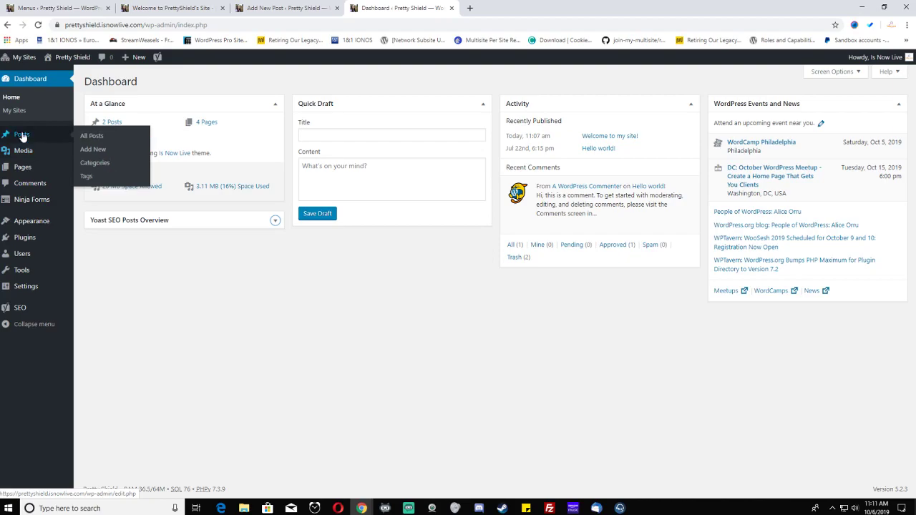
click(87, 137)
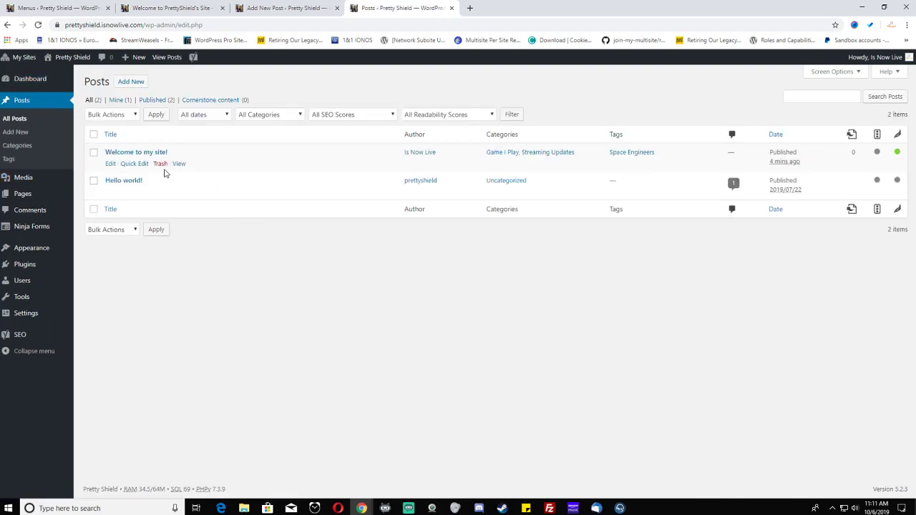
click(291, 7)
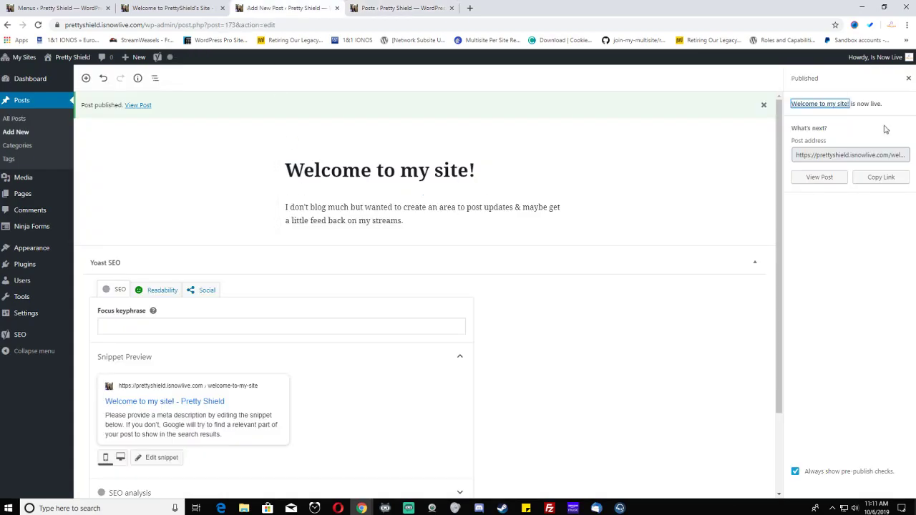
click(907, 79)
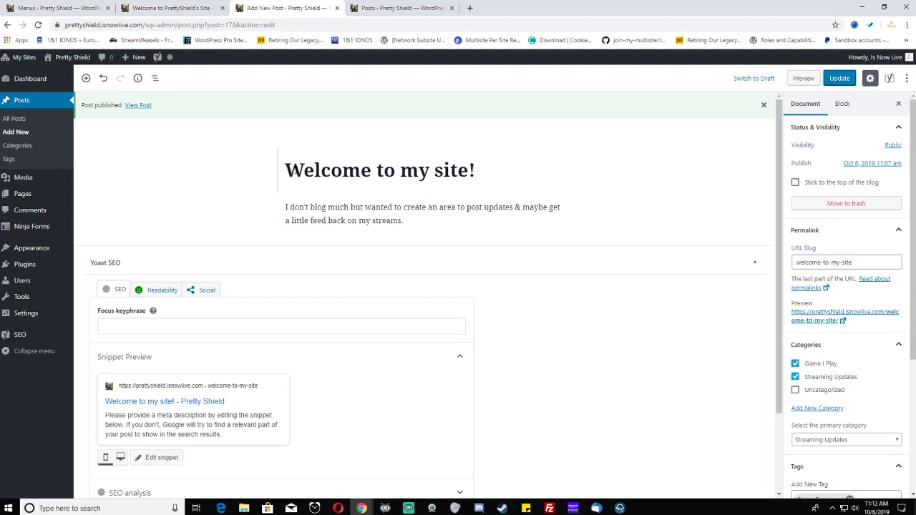
Step: Add an empty block below the body paragraph of the "Welcome to my site!" post
click(304, 170)
drag(484, 171, 287, 170)
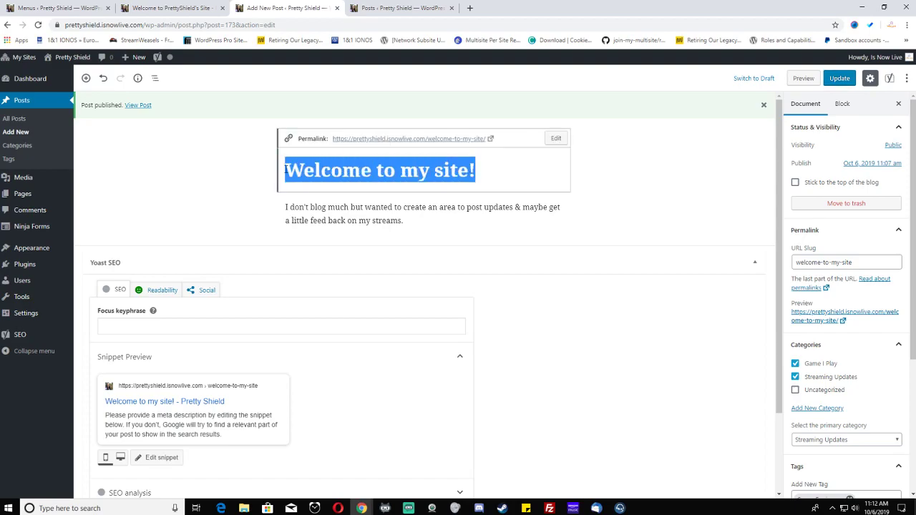
click(366, 207)
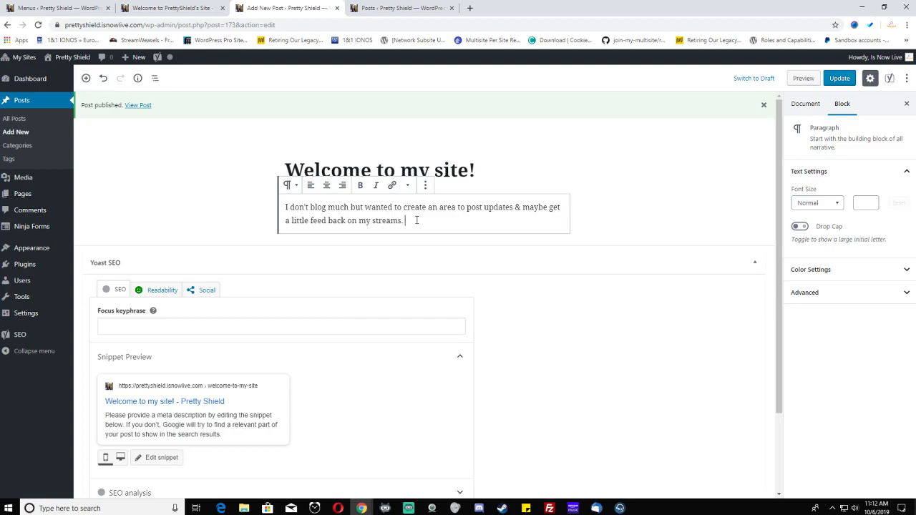
key(Return)
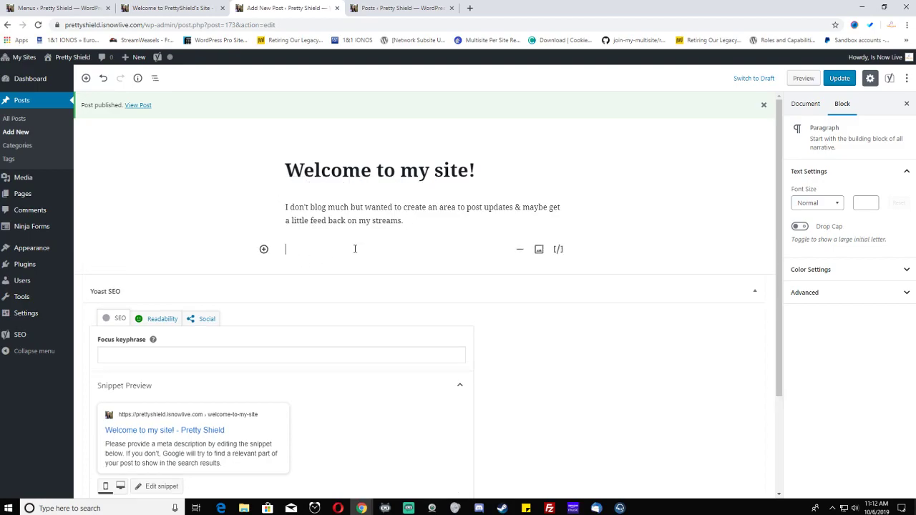
Step: Examine the most used and common block types available for the empty block
click(263, 249)
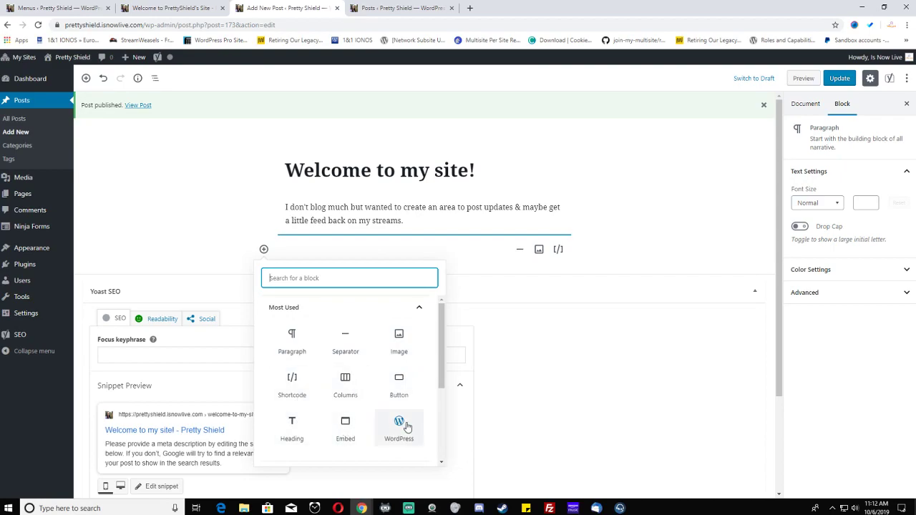
scroll(406, 427, down, 1)
scroll(389, 374, down, 3)
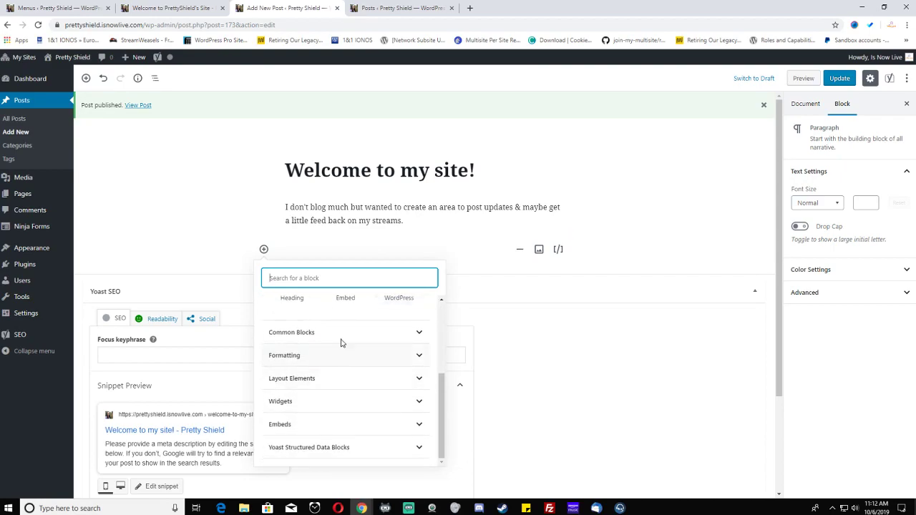
click(316, 333)
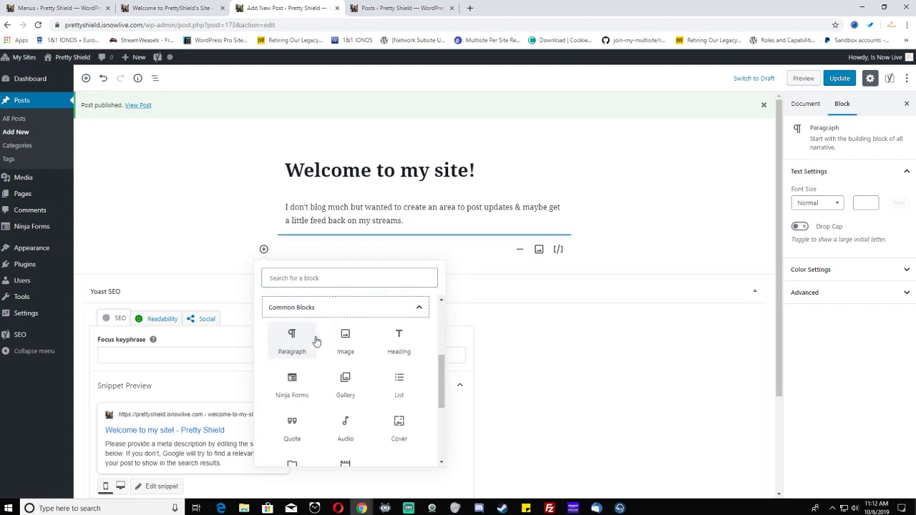
scroll(317, 341, down, 2)
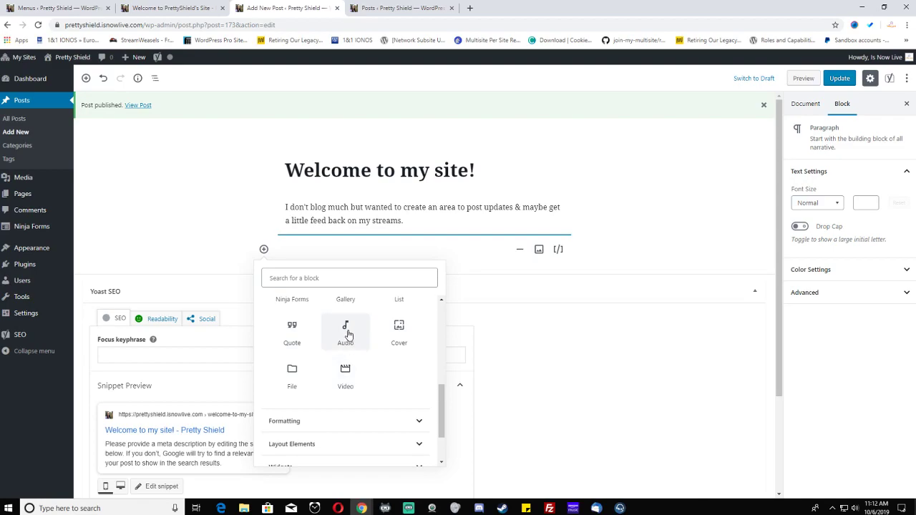
scroll(353, 378, down, 2)
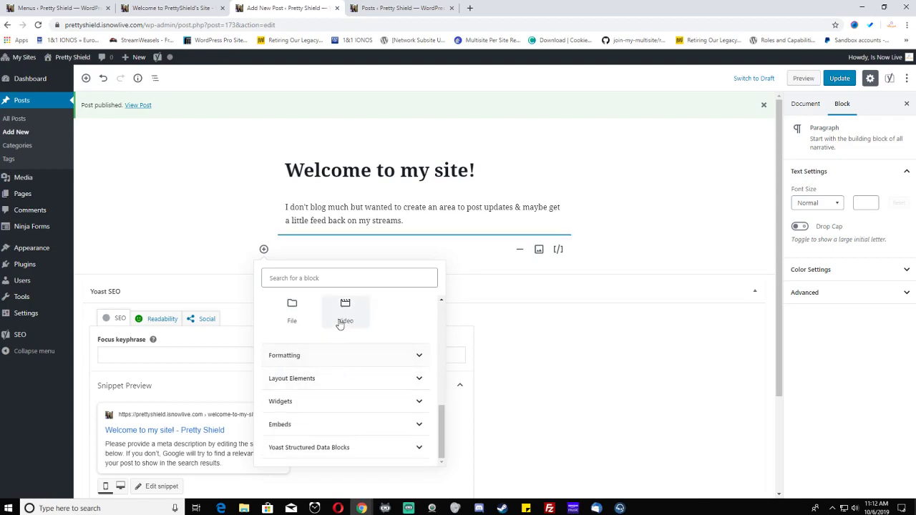
scroll(341, 324, up, 1)
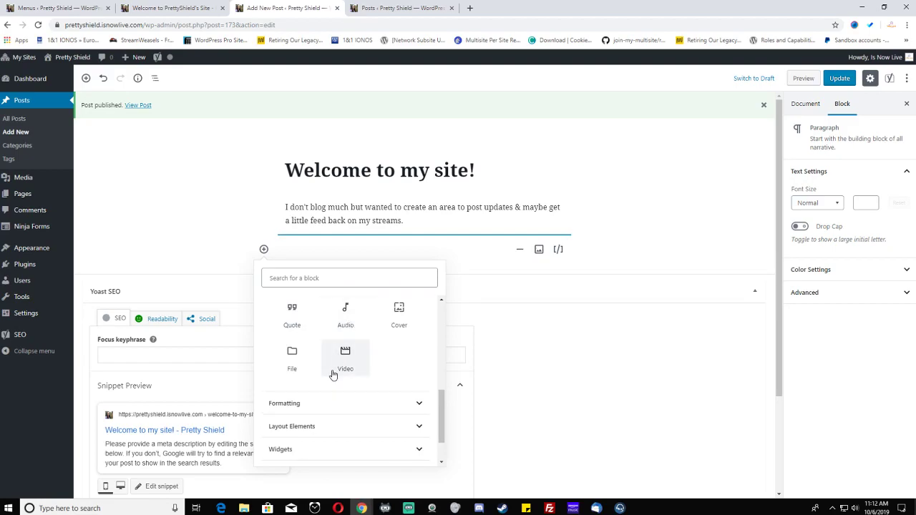
scroll(333, 375, down, 1)
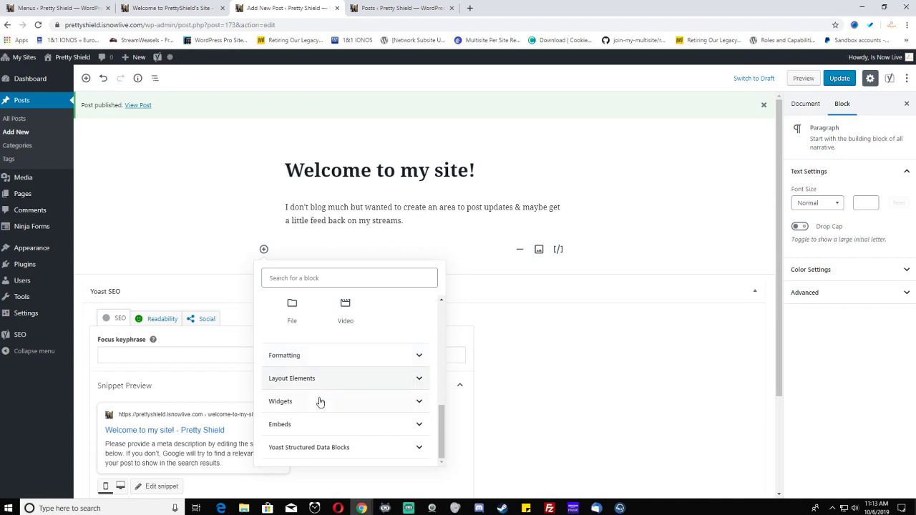
Step: Examine the available Embeds block types, from the social media embeds to the end of the group
click(310, 424)
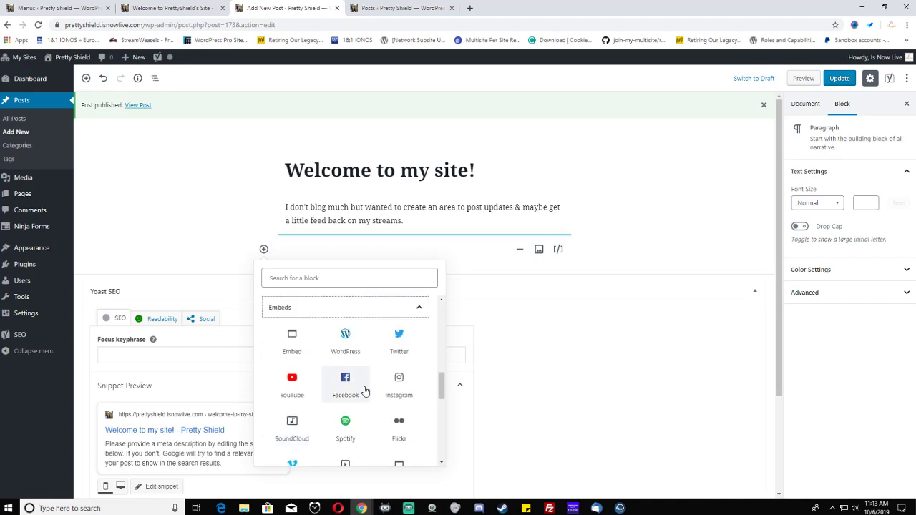
scroll(372, 393, down, 5)
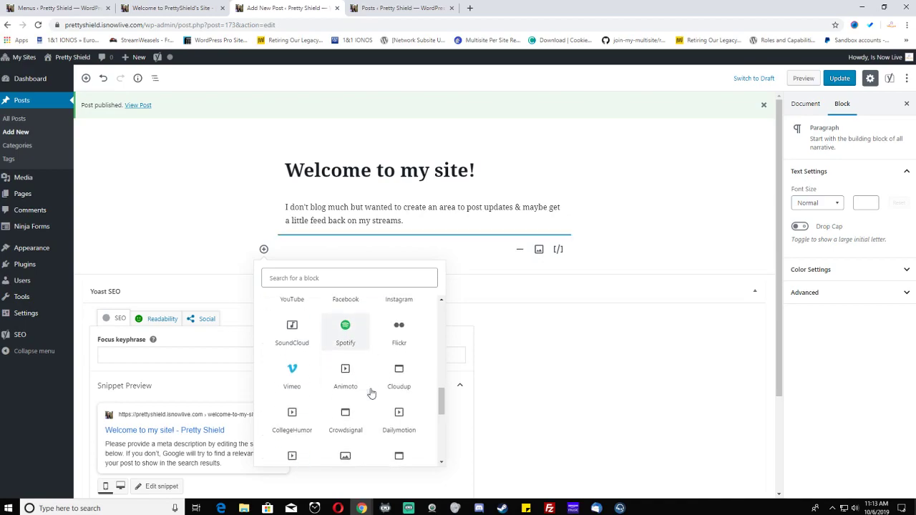
scroll(372, 393, down, 5)
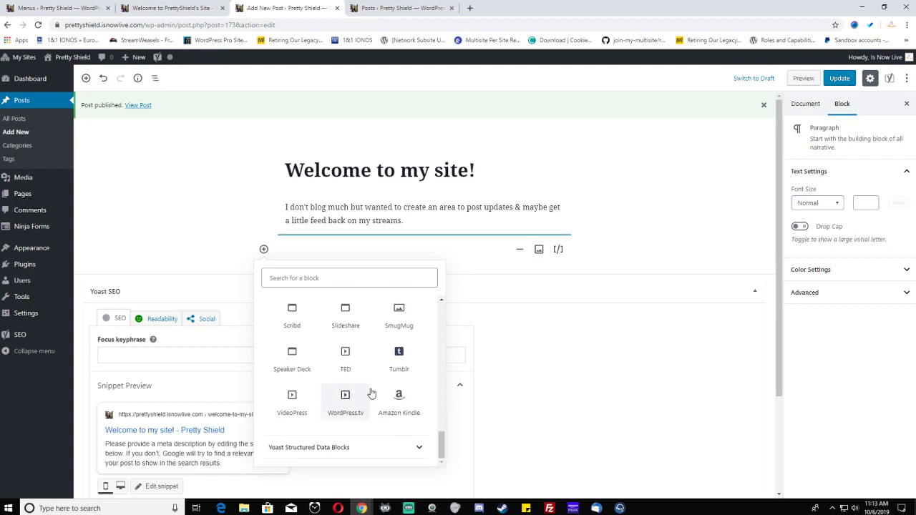
scroll(372, 393, up, 8)
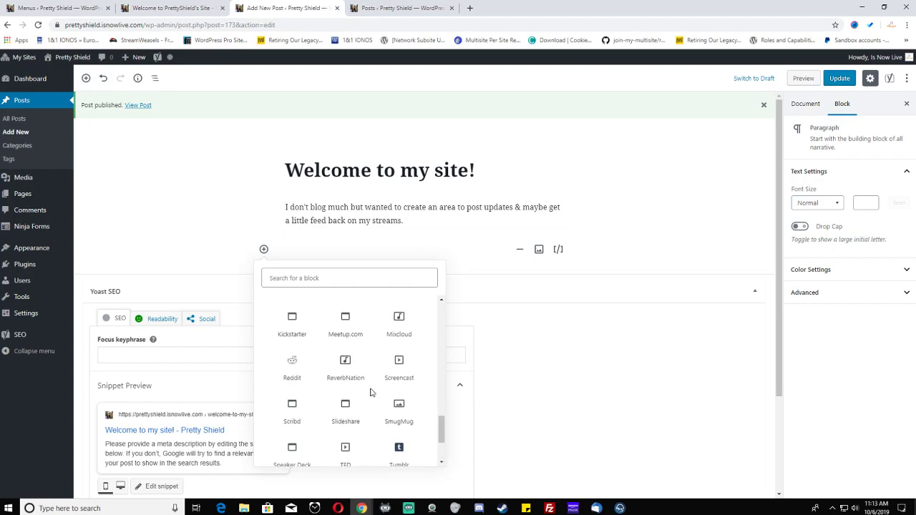
scroll(371, 393, up, 4)
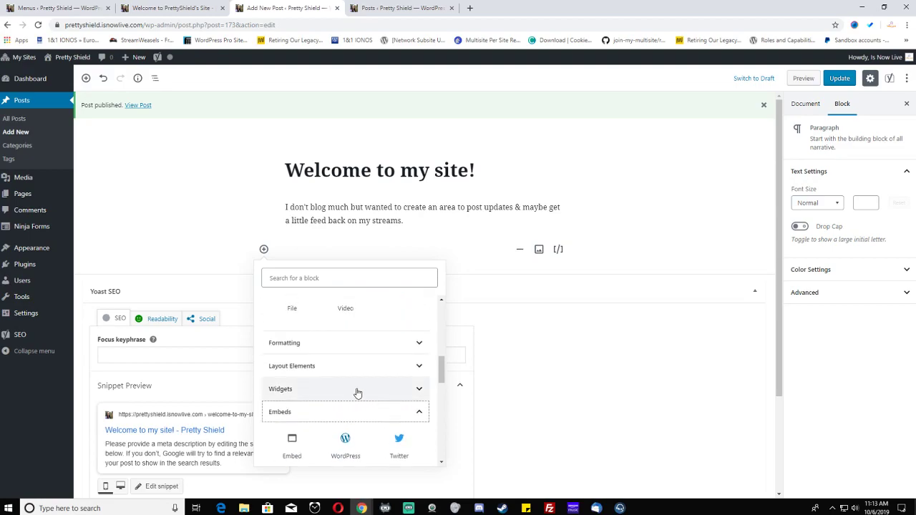
Step: Examine the available Widgets block types, then dismiss the block chooser without inserting anything
click(356, 393)
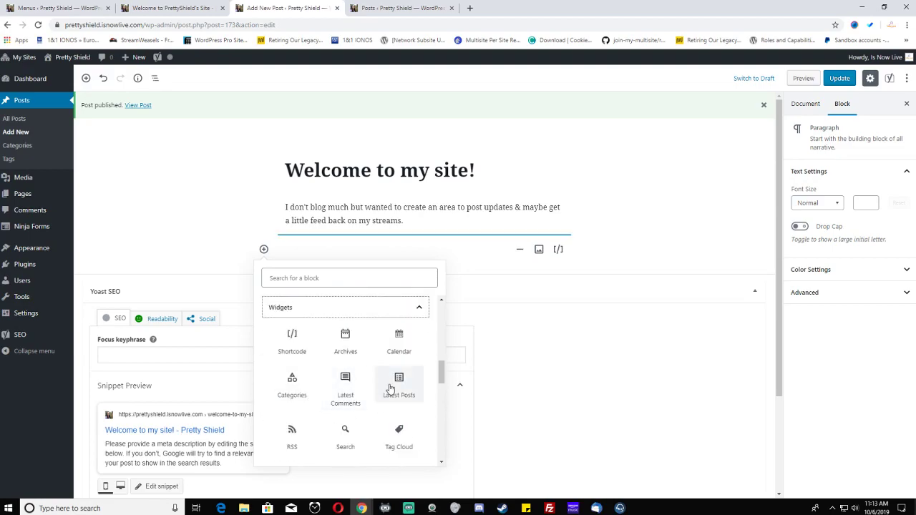
scroll(360, 372, down, 3)
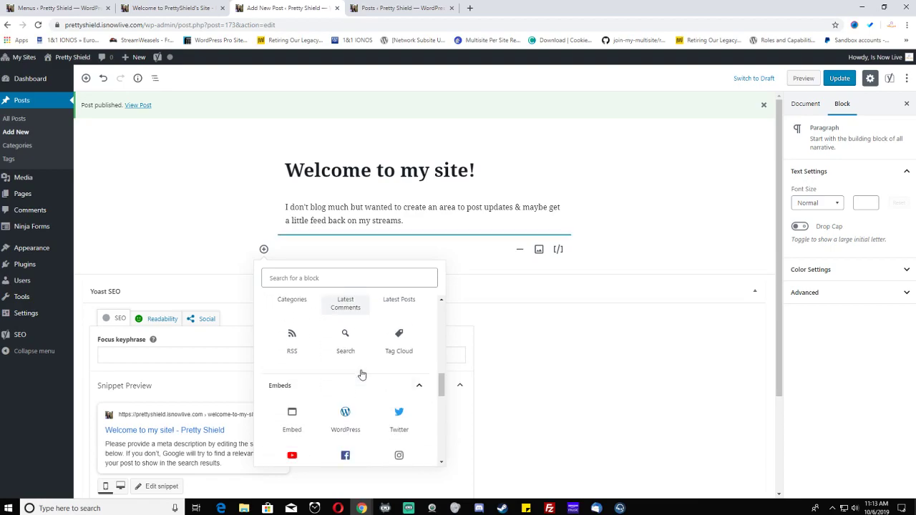
scroll(362, 374, down, 3)
scroll(362, 374, down, 5)
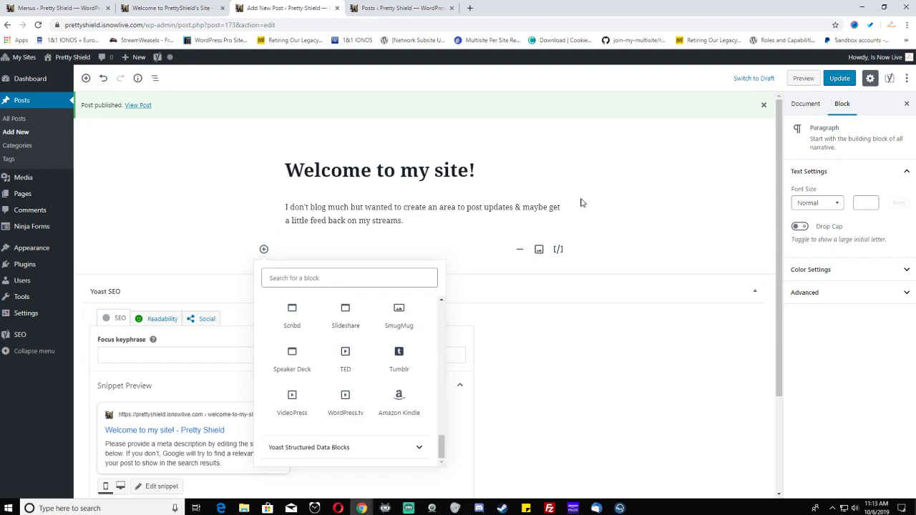
click(537, 182)
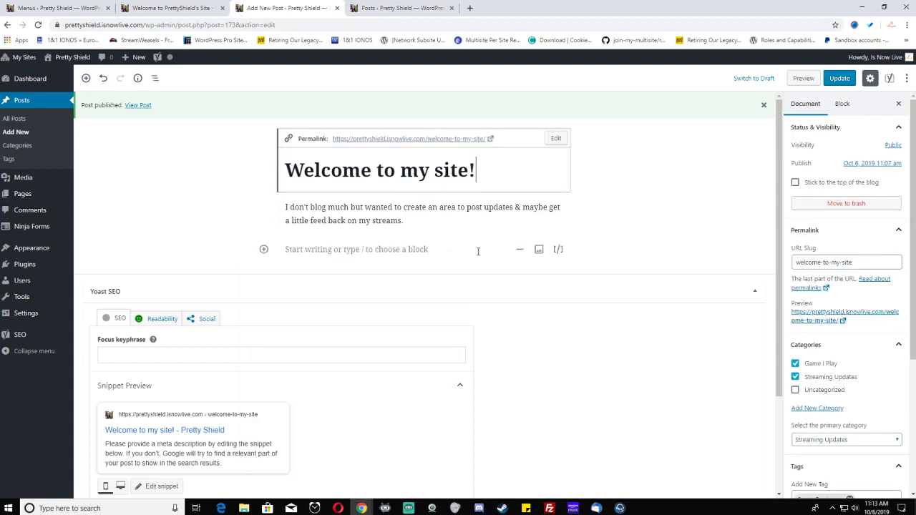
click(608, 372)
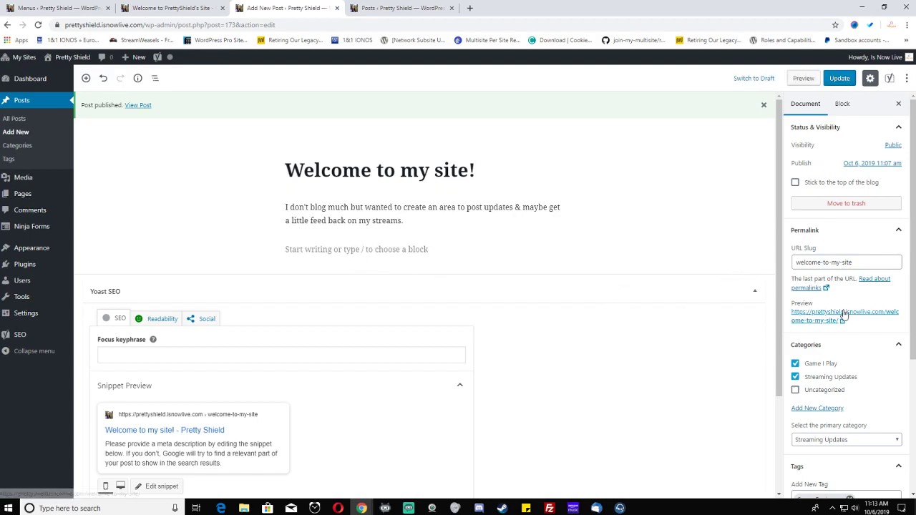
Step: Check the post's category settings, then open the post Categories page in a new browser tab and switch to it
scroll(845, 315, down, 1)
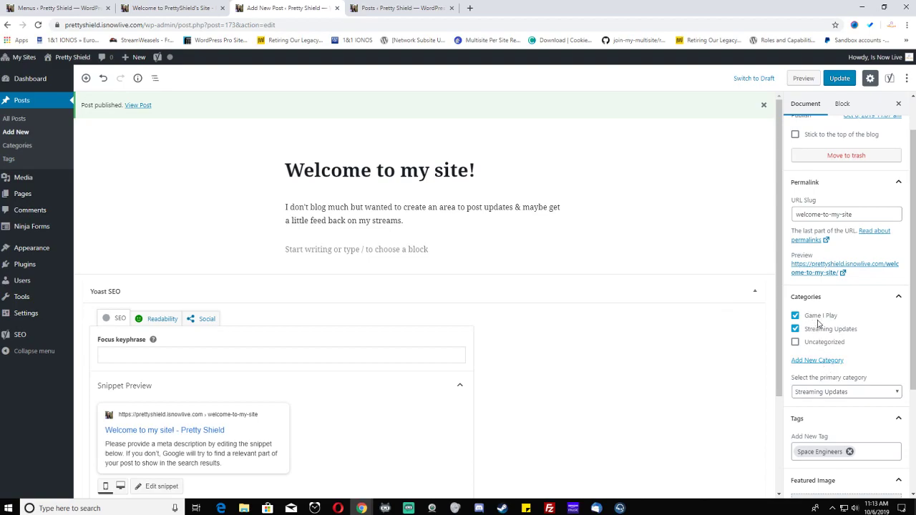
right_click(17, 147)
click(68, 150)
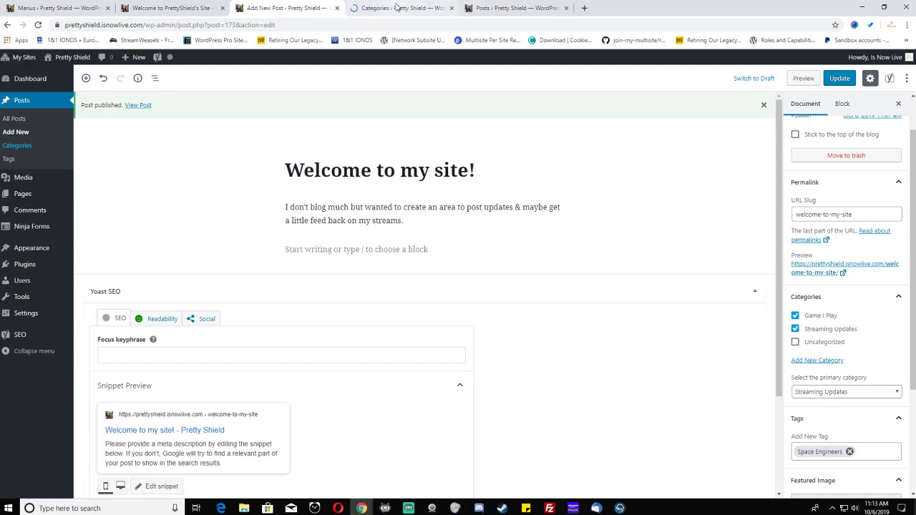
click(401, 8)
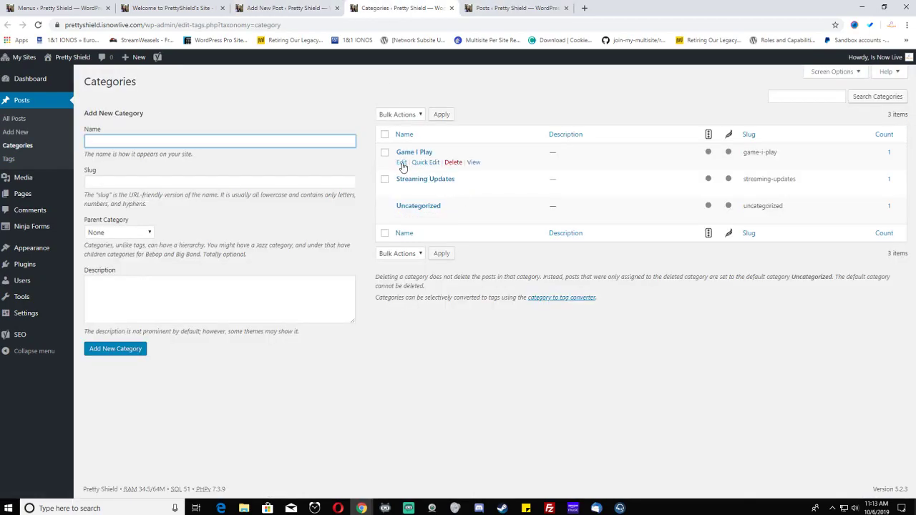
Step: Rename the Game I Play category as Games I Play and save the change
click(401, 162)
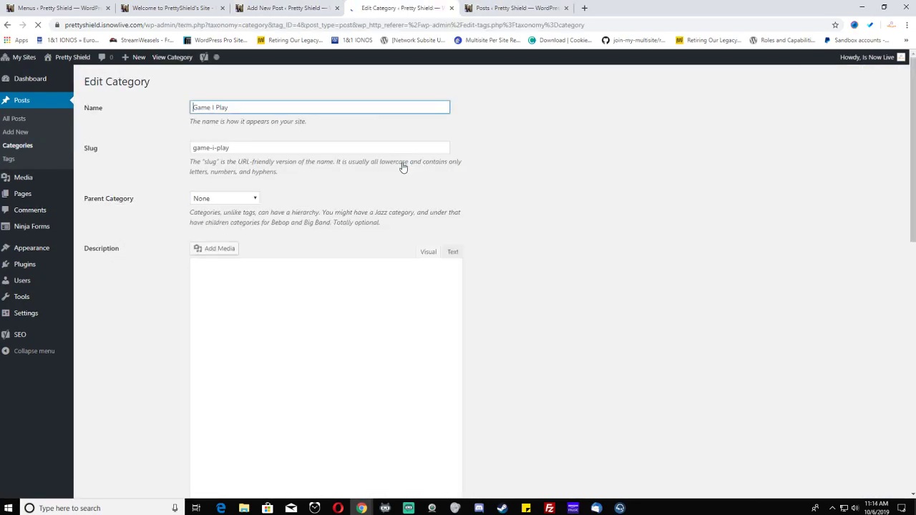
click(211, 108)
text(s)
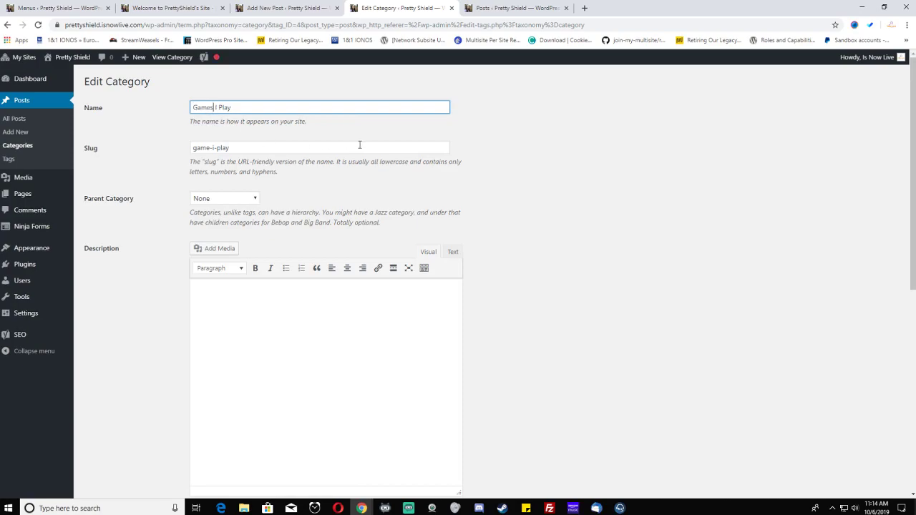
scroll(151, 272, down, 5)
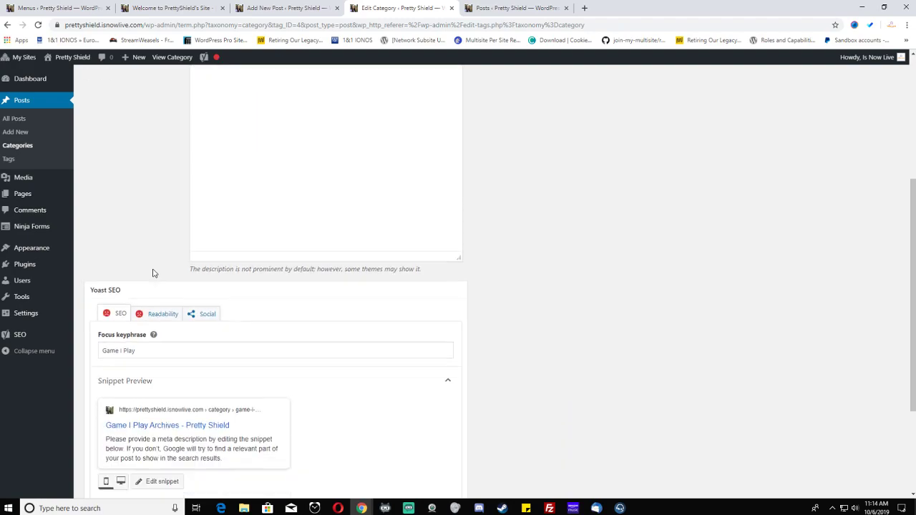
scroll(532, 324, down, 2)
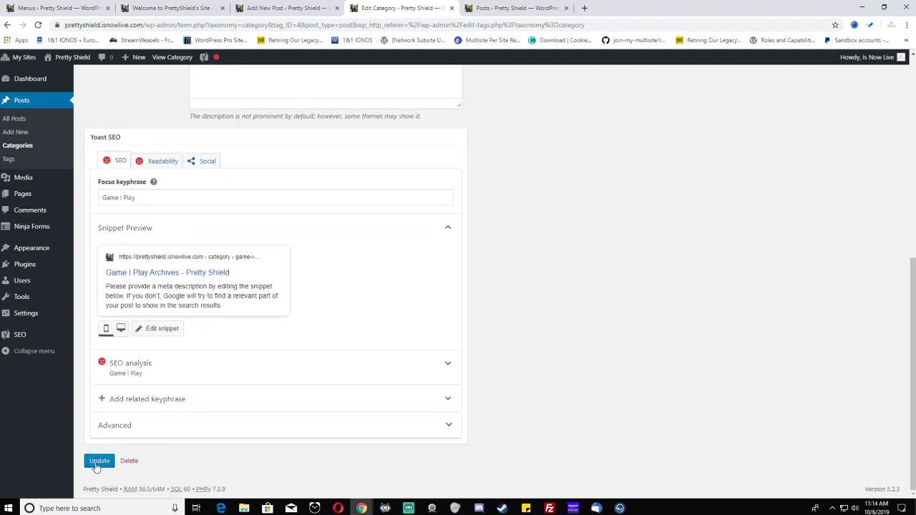
click(100, 461)
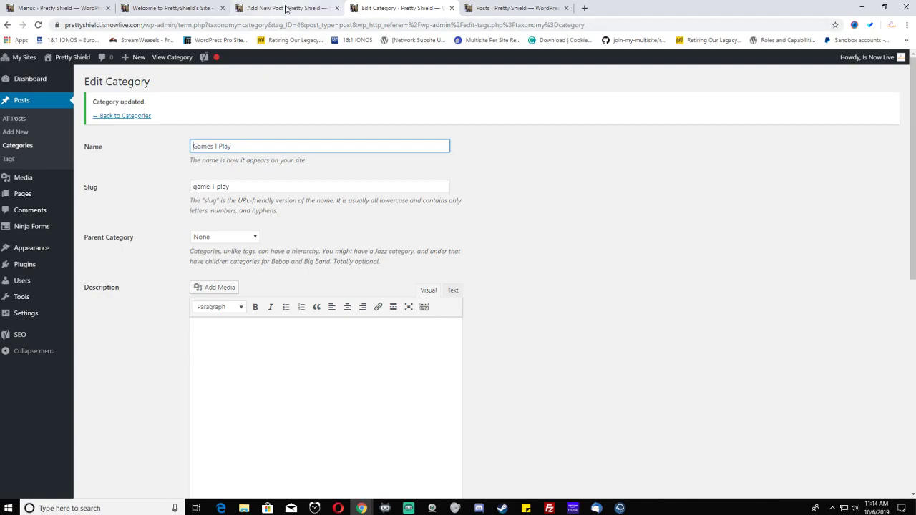
Step: Return to the open Welcome to my site! post, update it, and toggle its Game I Play category off and back on
click(506, 9)
click(276, 9)
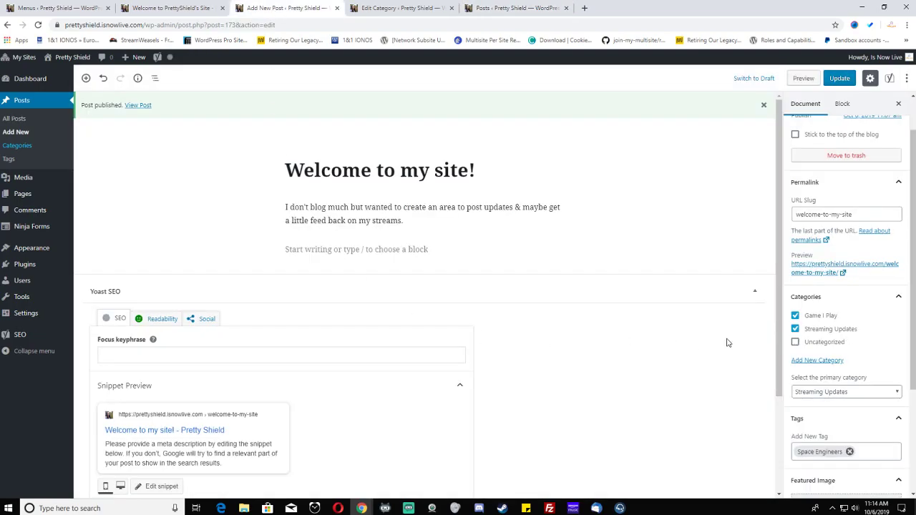
click(834, 79)
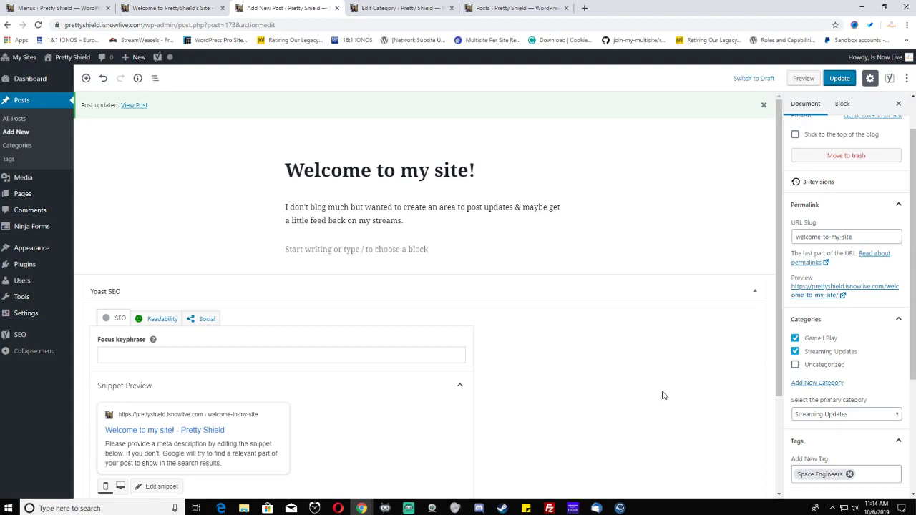
click(796, 339)
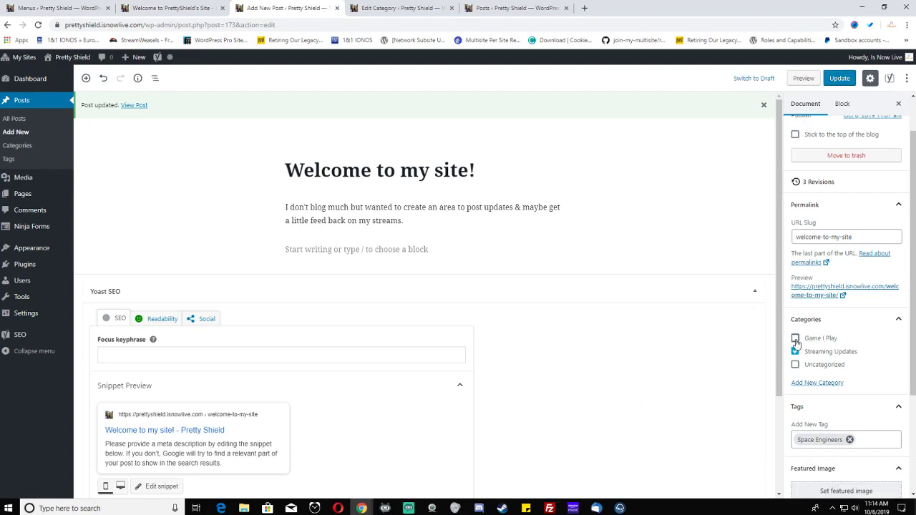
click(796, 339)
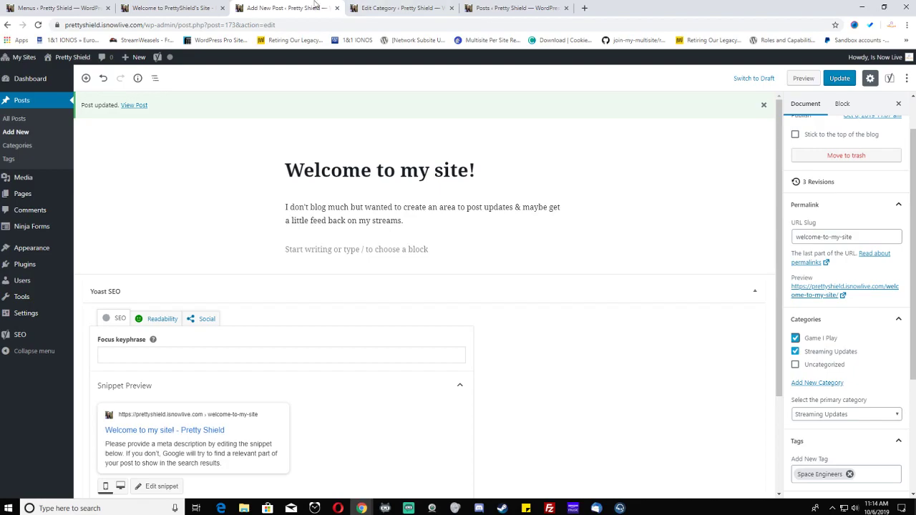
Step: Change the slug of the Games I Play category to games-i-play and save the category
click(398, 8)
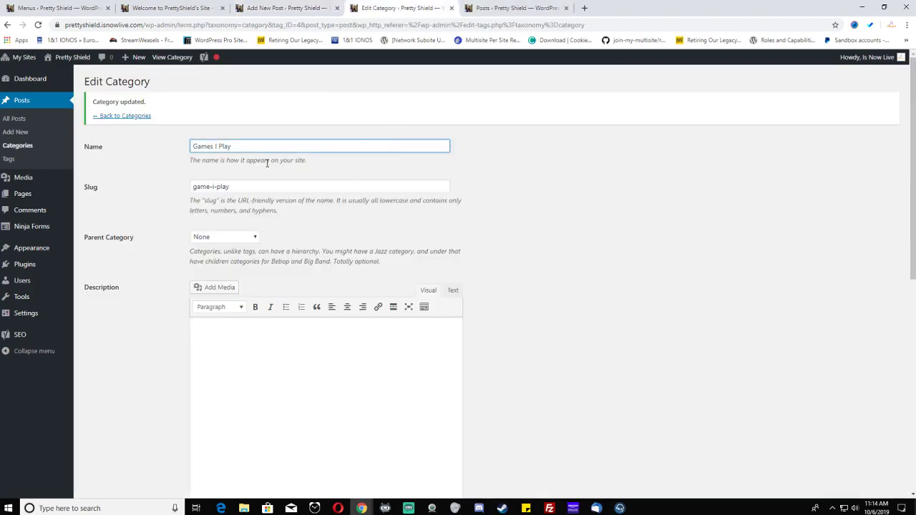
click(210, 186)
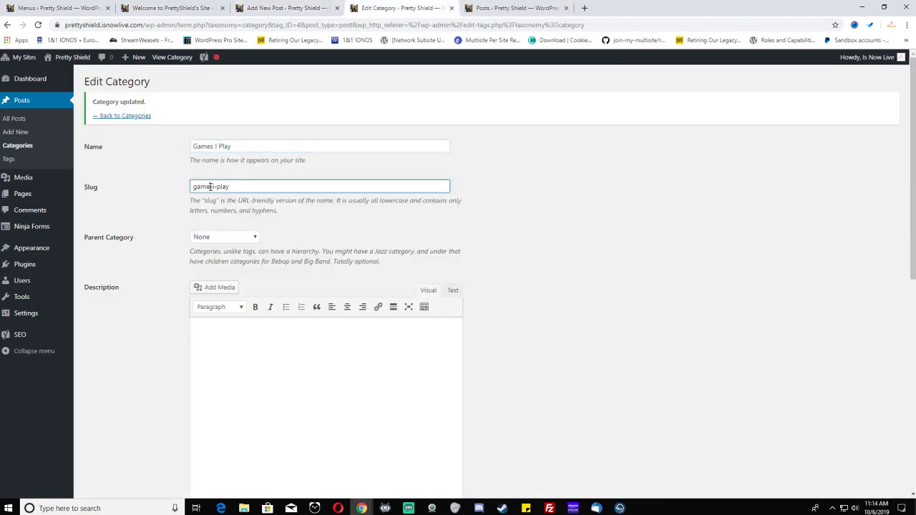
scroll(127, 351, down, 5)
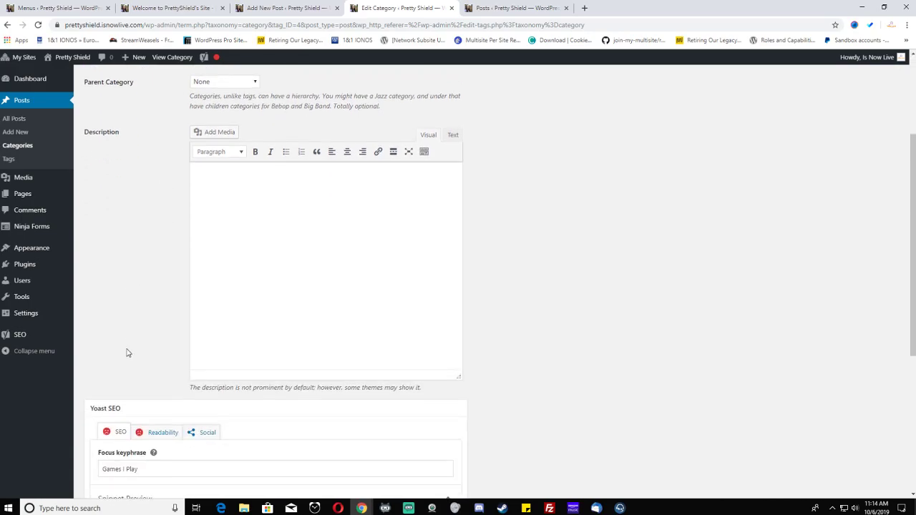
scroll(122, 391, down, 2)
click(99, 462)
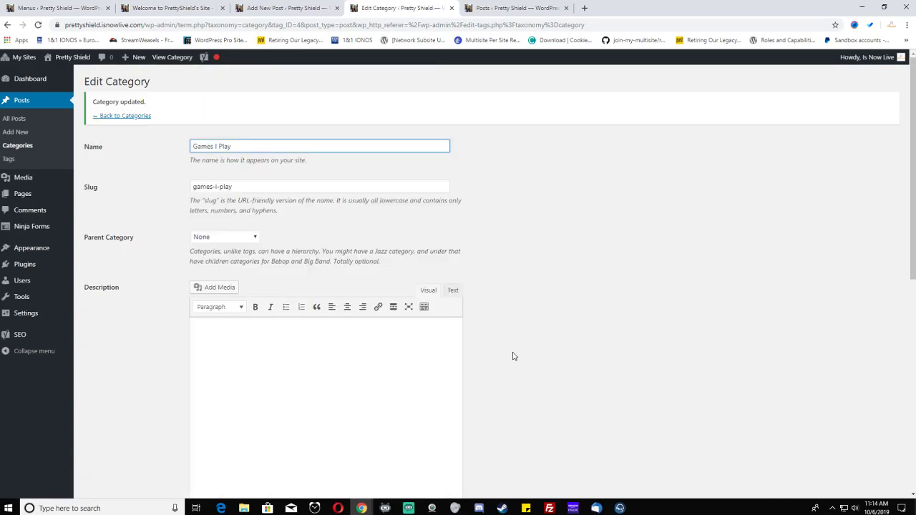
Step: Close the outdated post editor tab and reopen the Welcome to my site! post for editing from the Posts list
click(480, 8)
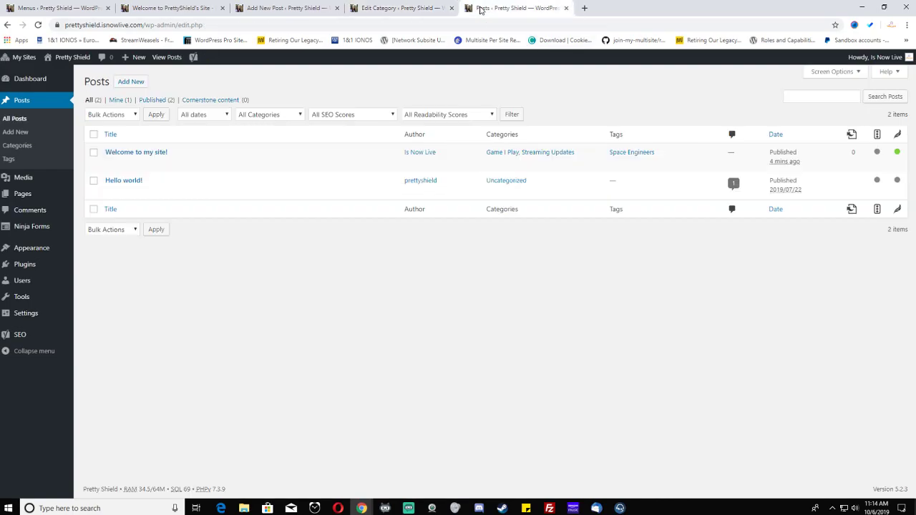
click(284, 12)
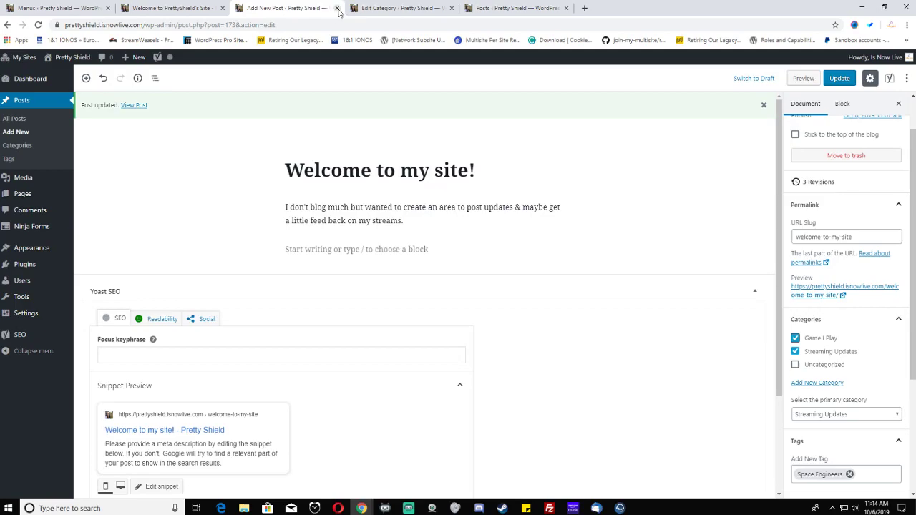
key(ctrl+w)
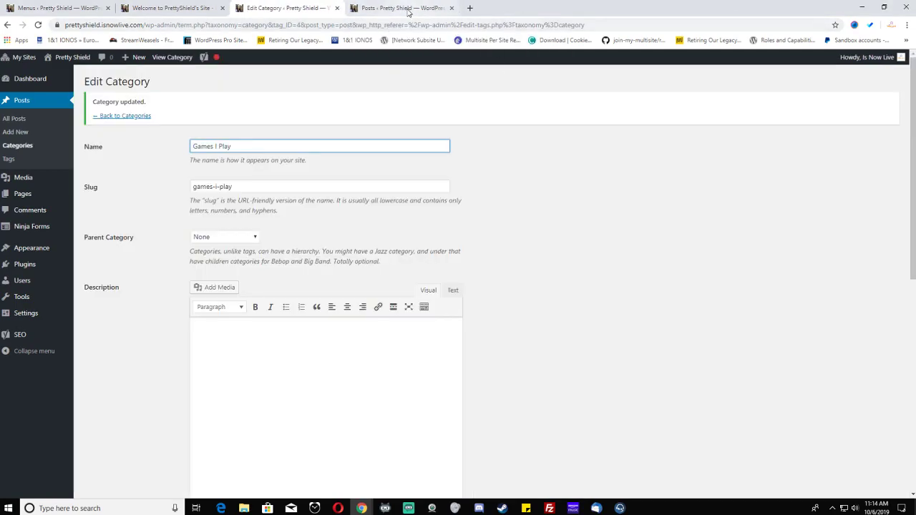
click(405, 8)
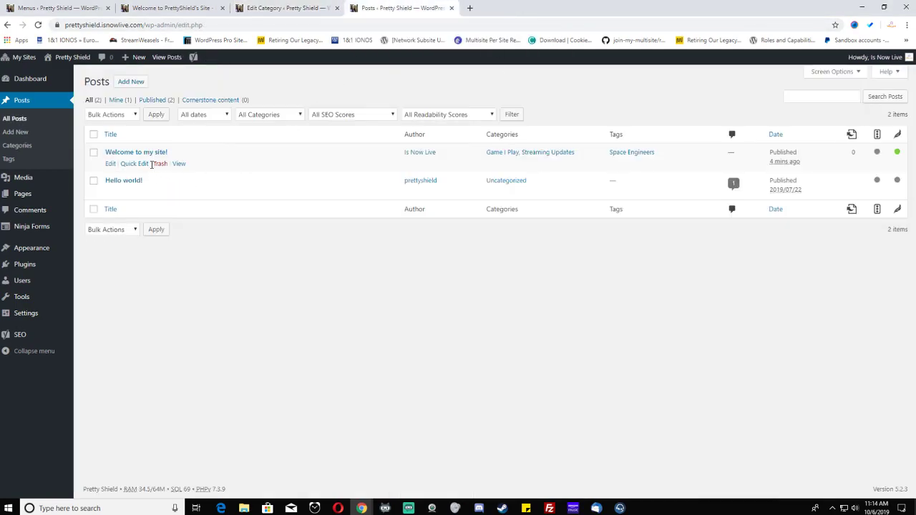
click(110, 164)
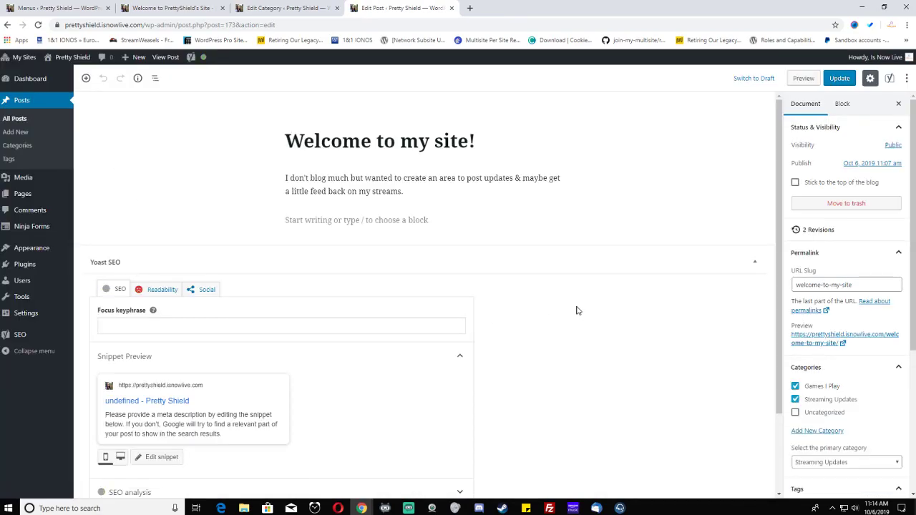
Step: Show the post's fields for adding a new category and view the parent category choices without selecting one
scroll(725, 347, down, 2)
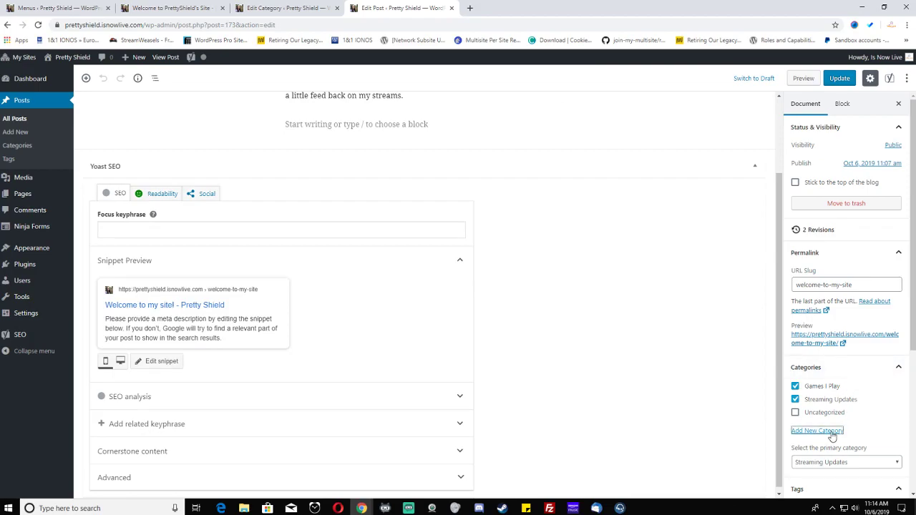
click(833, 431)
scroll(845, 436, down, 1)
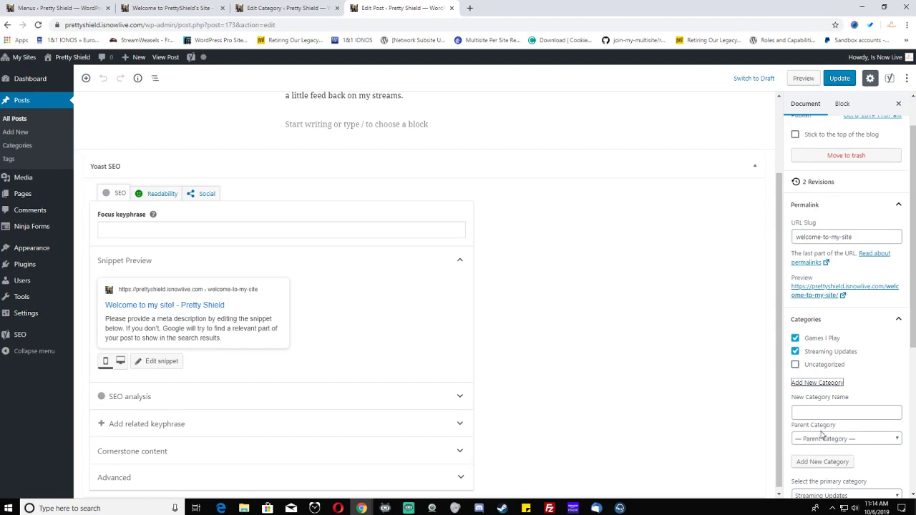
click(822, 446)
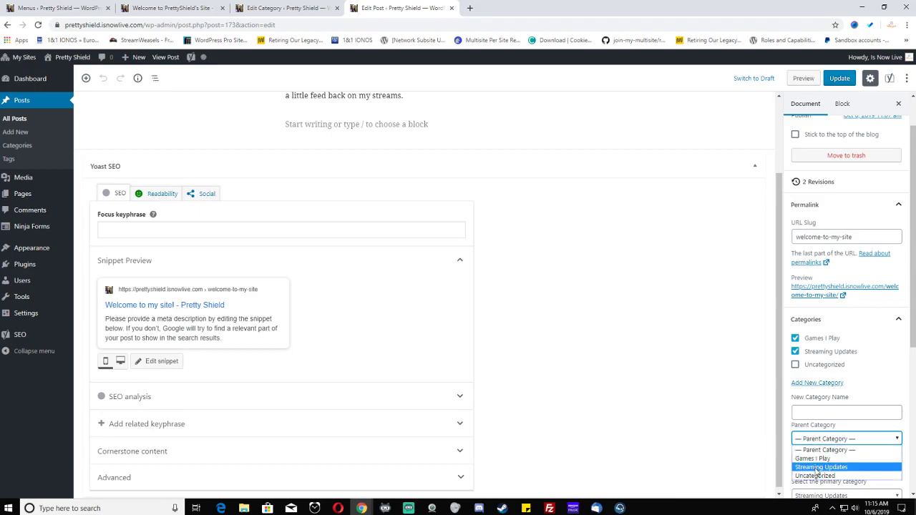
click(888, 371)
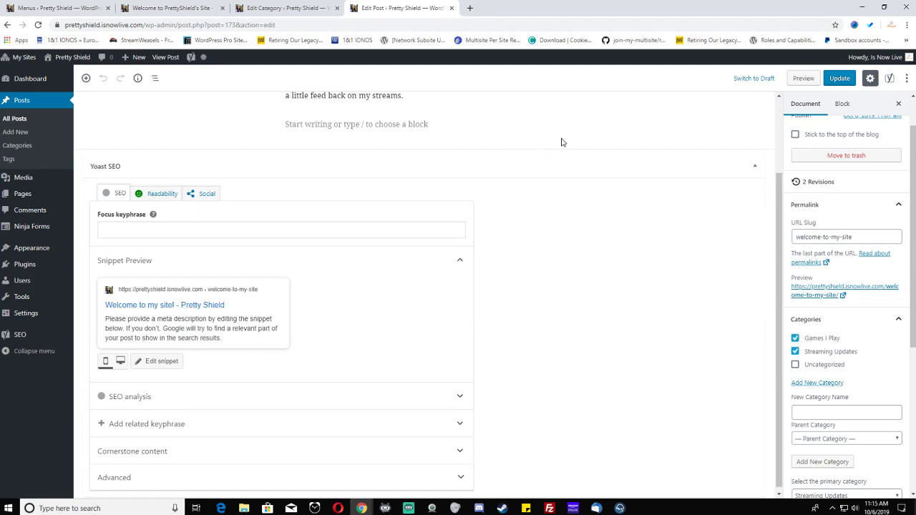
Step: Toggle the post's Streaming Updates category off and back on, ending with it selected
scroll(818, 440, down, 1)
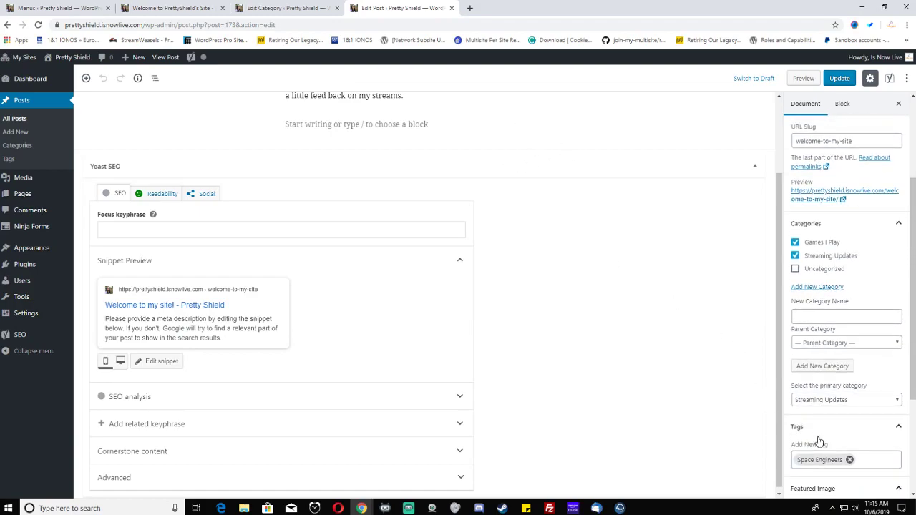
click(795, 256)
click(795, 256)
click(796, 256)
click(795, 257)
Step: Toggle the post's Allow Comments option off and back on, and view the Ninja Form choices, keeping None
scroll(811, 445, down, 2)
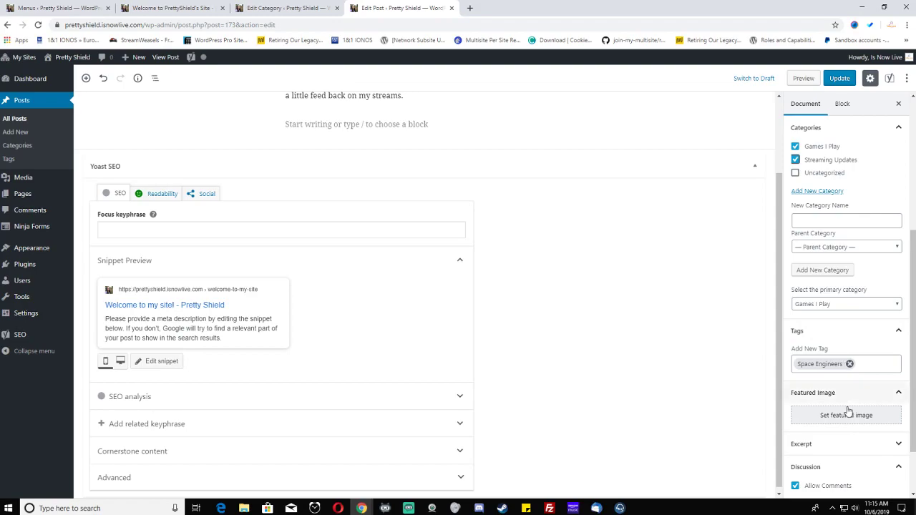
scroll(845, 413, down, 1)
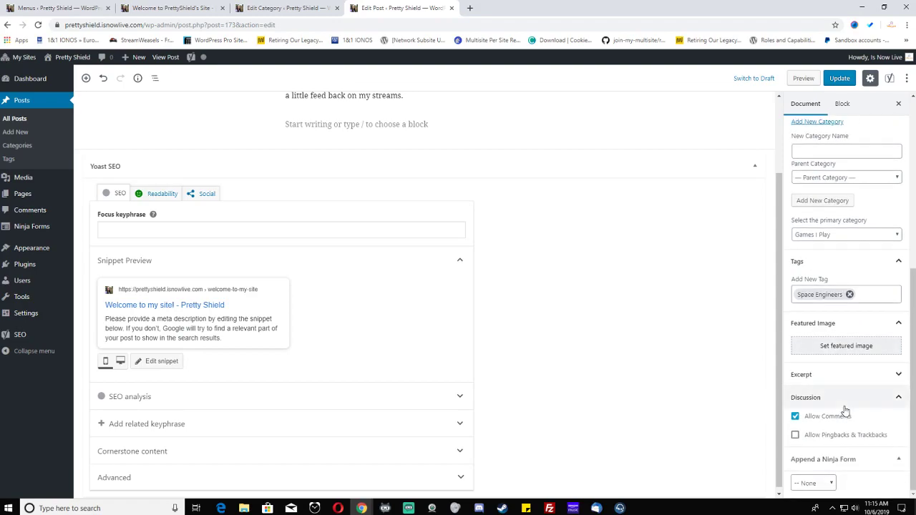
click(795, 418)
click(795, 418)
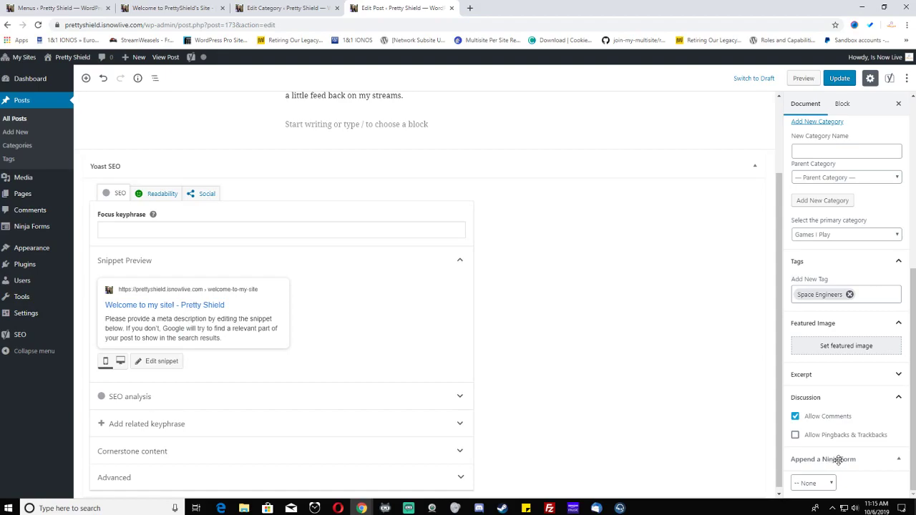
click(813, 486)
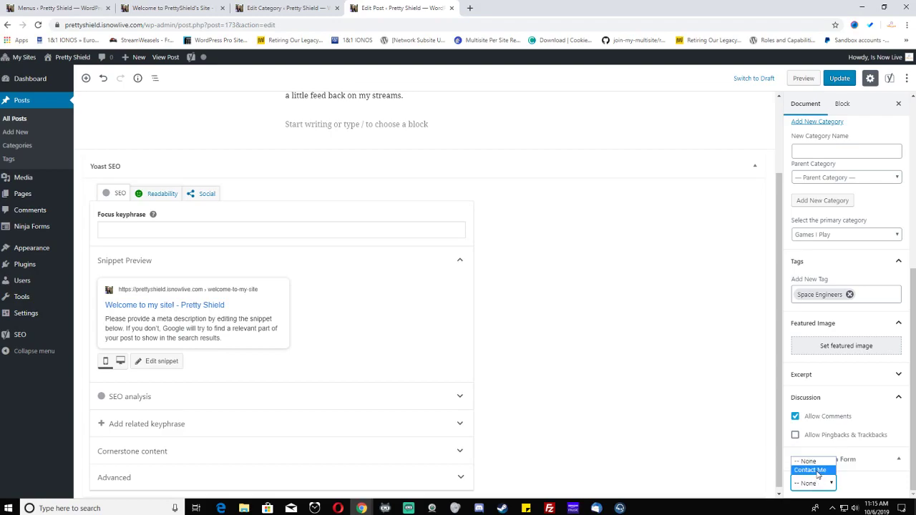
click(709, 399)
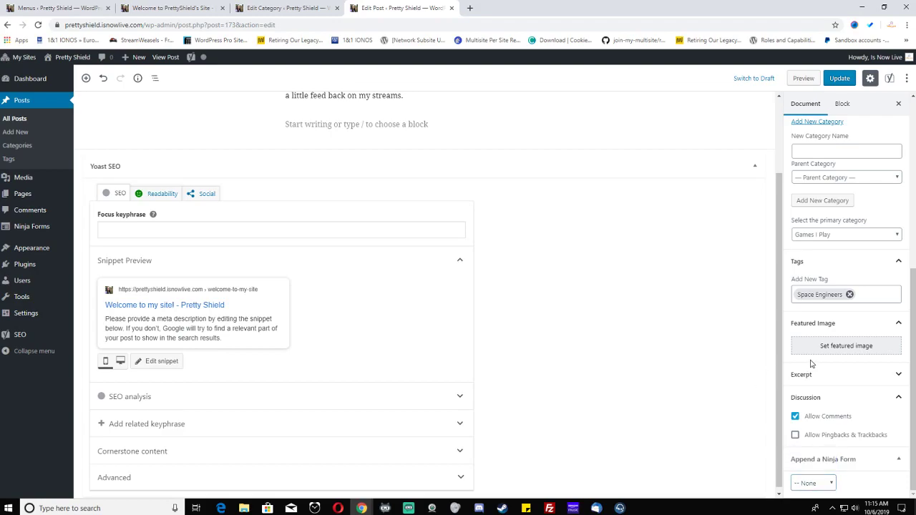
Step: Review the post's document settings, then view the media library images available as featured image and close it without choosing one
scroll(811, 364, up, 5)
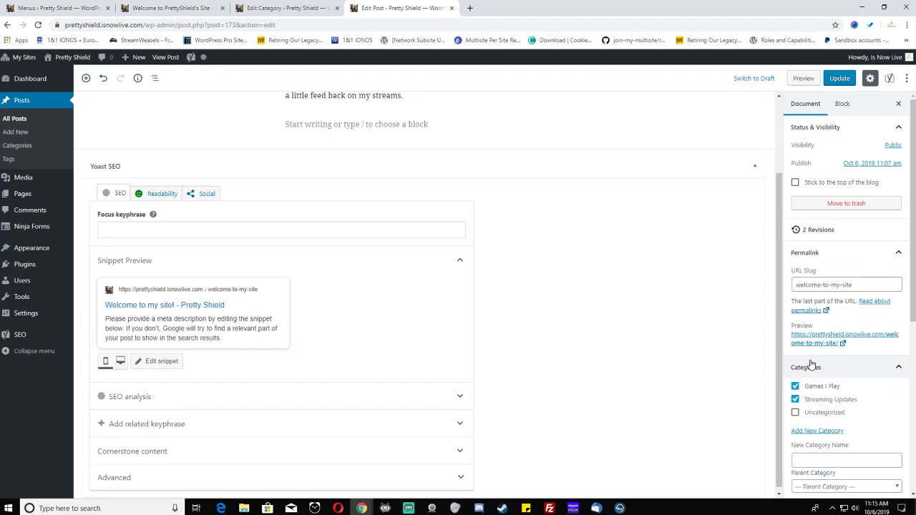
scroll(811, 365, down, 5)
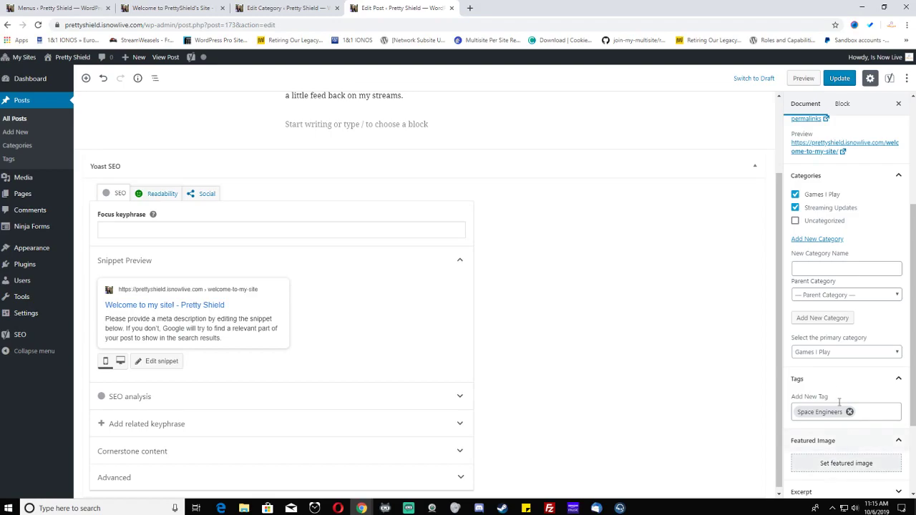
scroll(830, 458, down, 1)
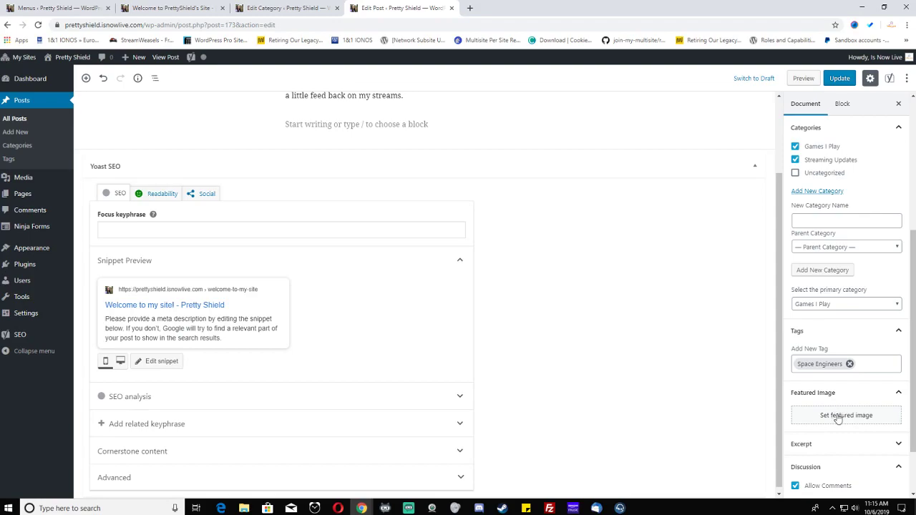
click(839, 417)
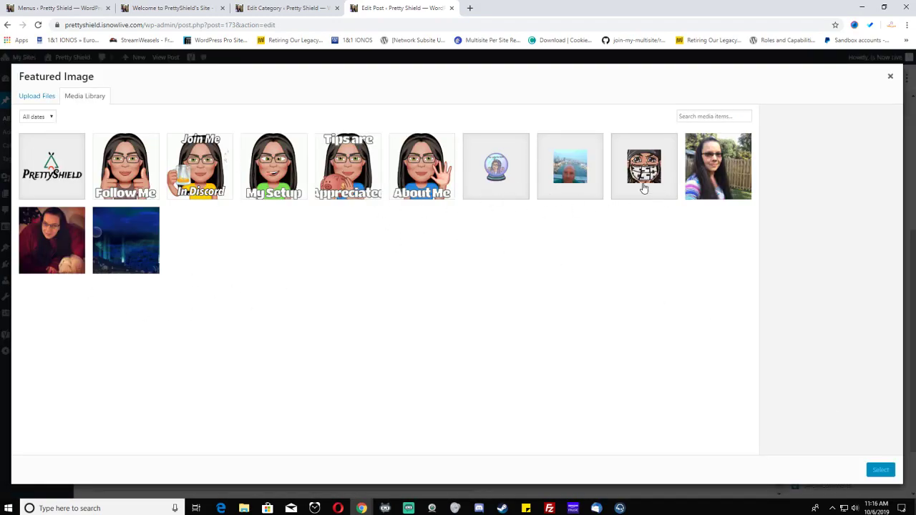
click(890, 77)
Step: Examine the post's URL slug in the permalink settings without editing it, then return to the start of the post
scroll(856, 322, up, 3)
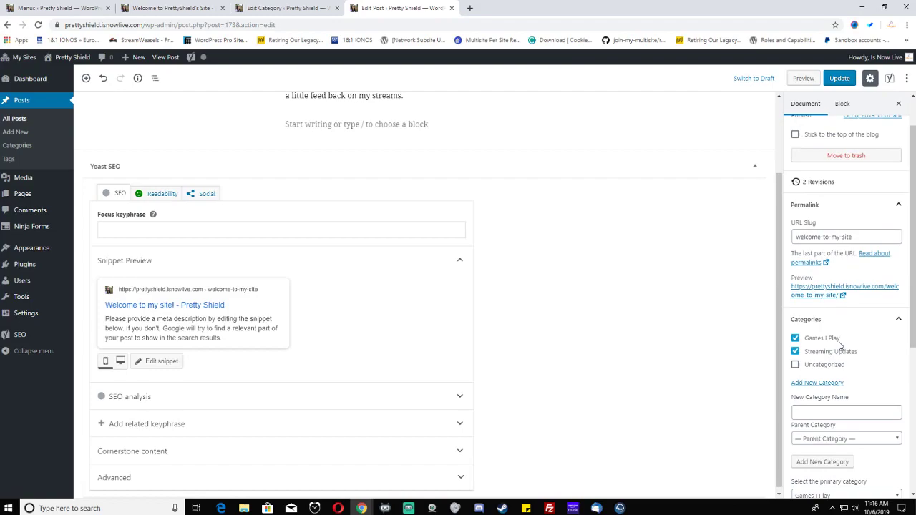
scroll(840, 346, up, 1)
click(832, 285)
drag(853, 284, 793, 289)
click(883, 282)
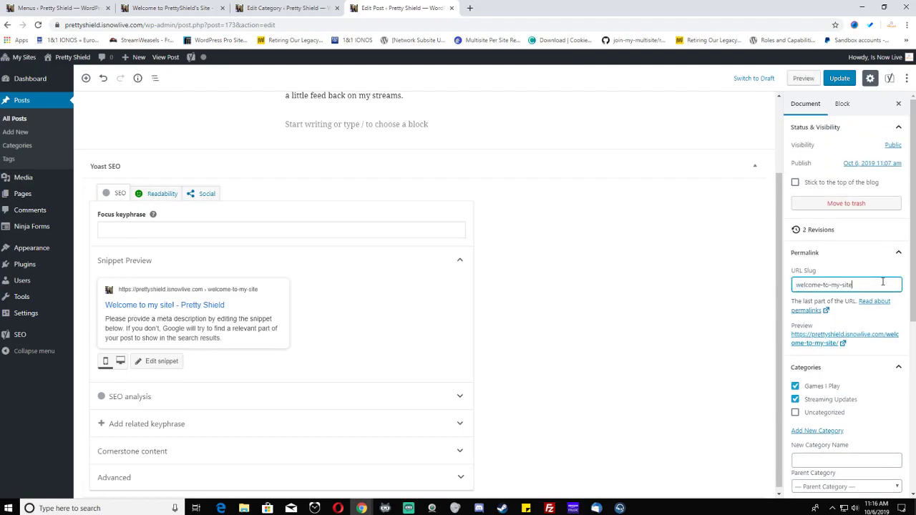
scroll(530, 188, up, 2)
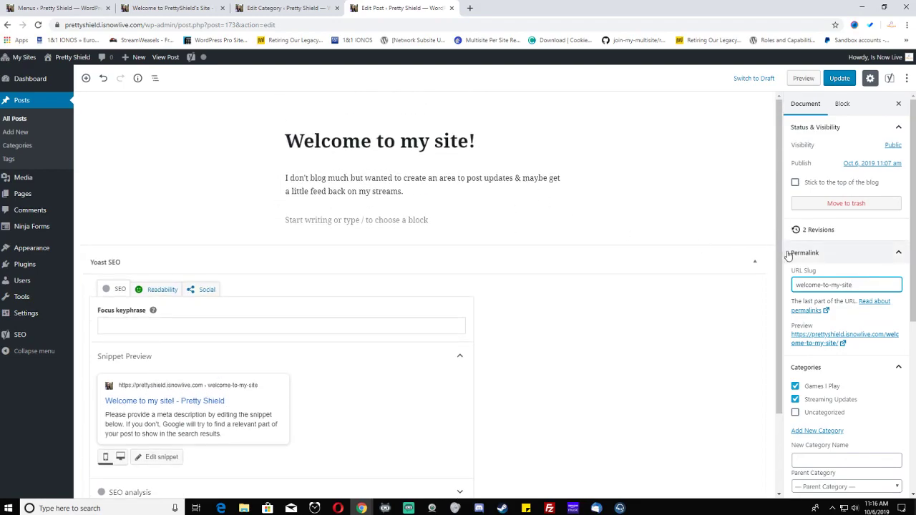
Step: Try to view the post's revisions, staying on the post, then set its publish month to December and update the post
click(823, 231)
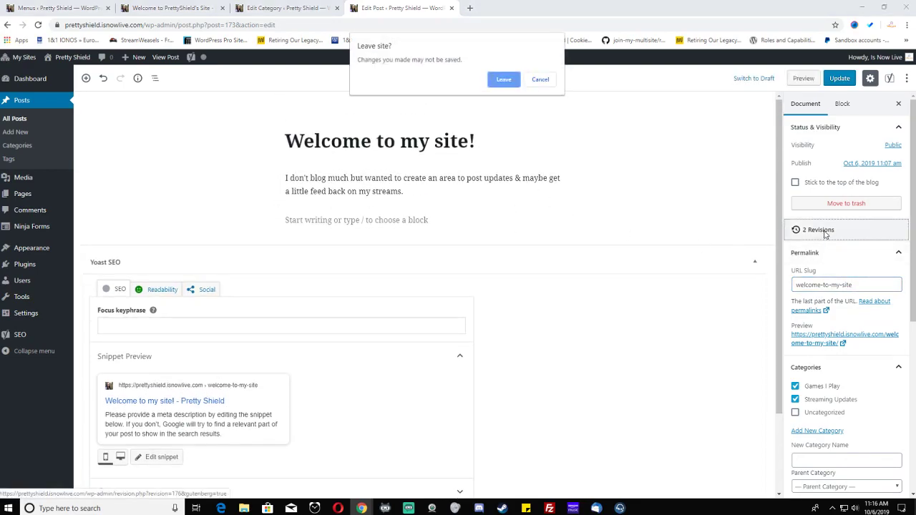
click(540, 80)
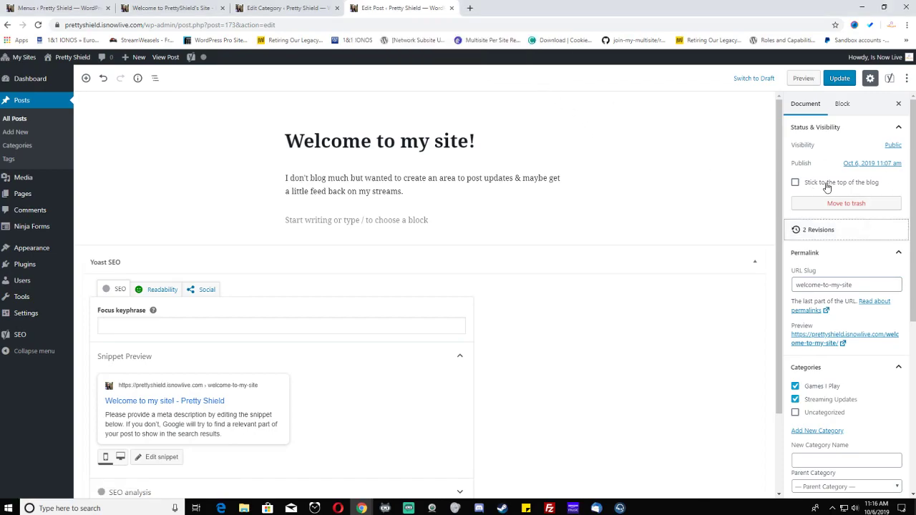
click(863, 166)
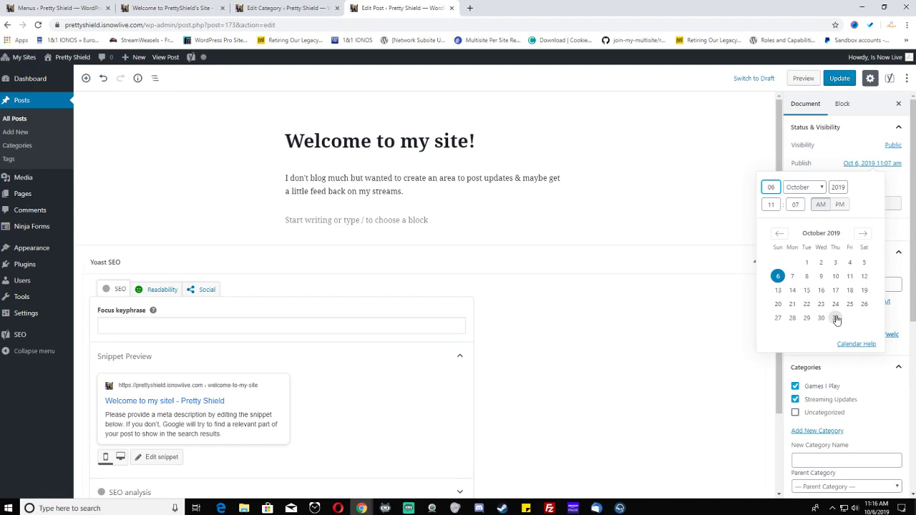
click(821, 189)
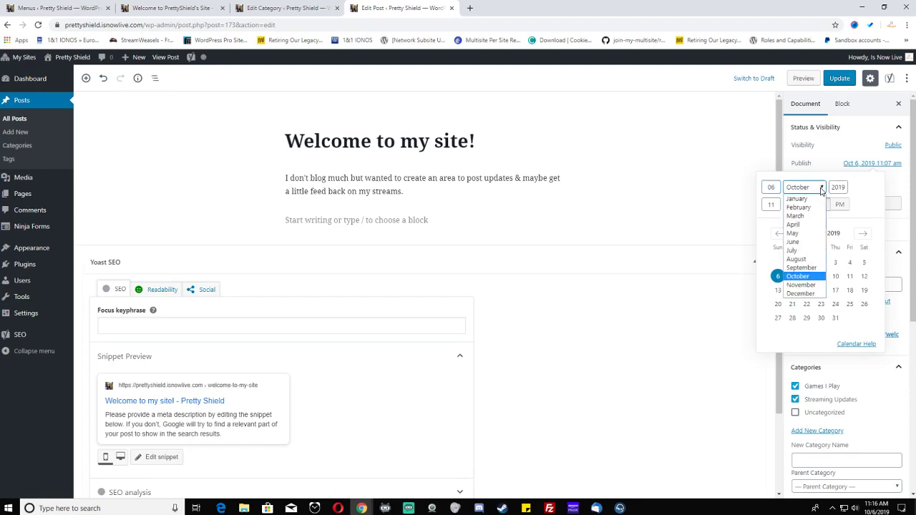
click(802, 294)
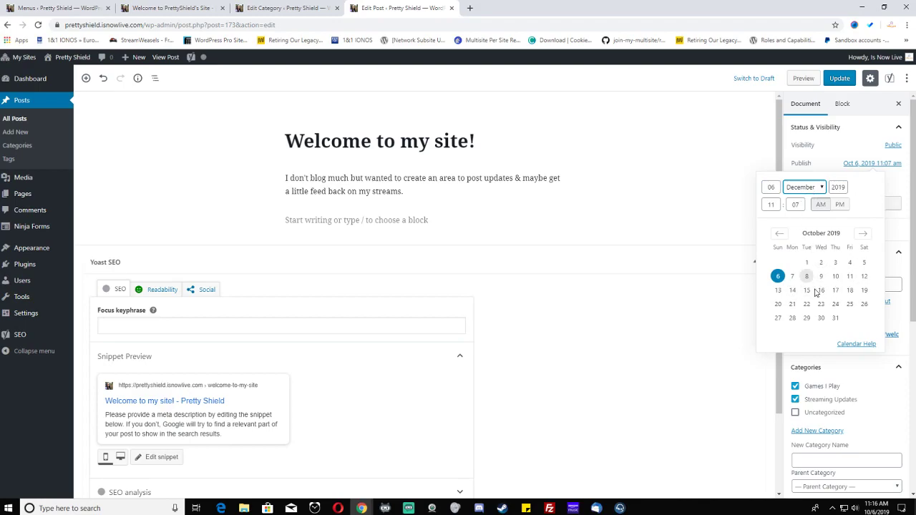
click(660, 366)
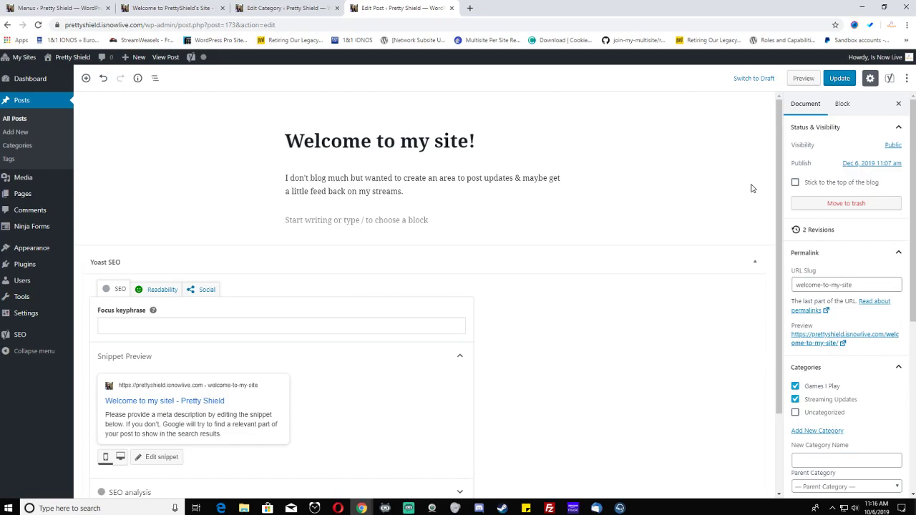
click(842, 80)
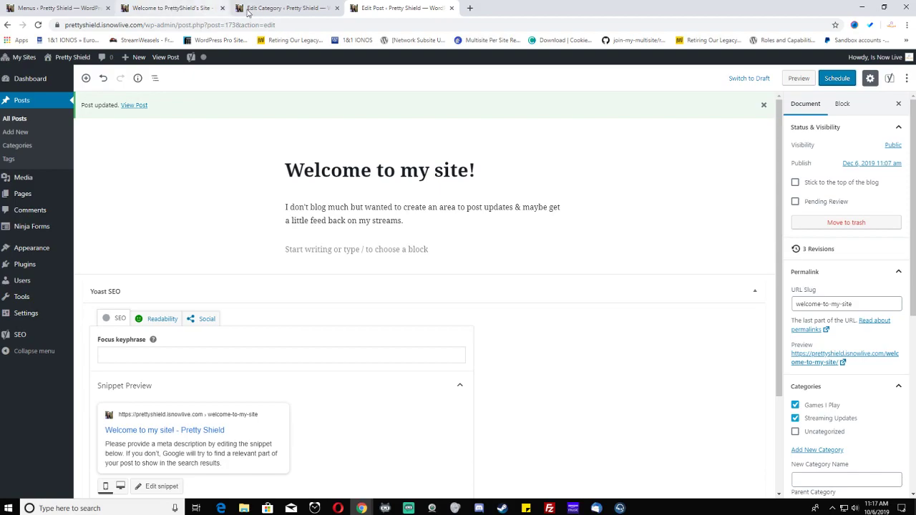
Step: Open the Latest News page from the list of all pages for editing and update it with its title unchanged
mouse_move(25, 198)
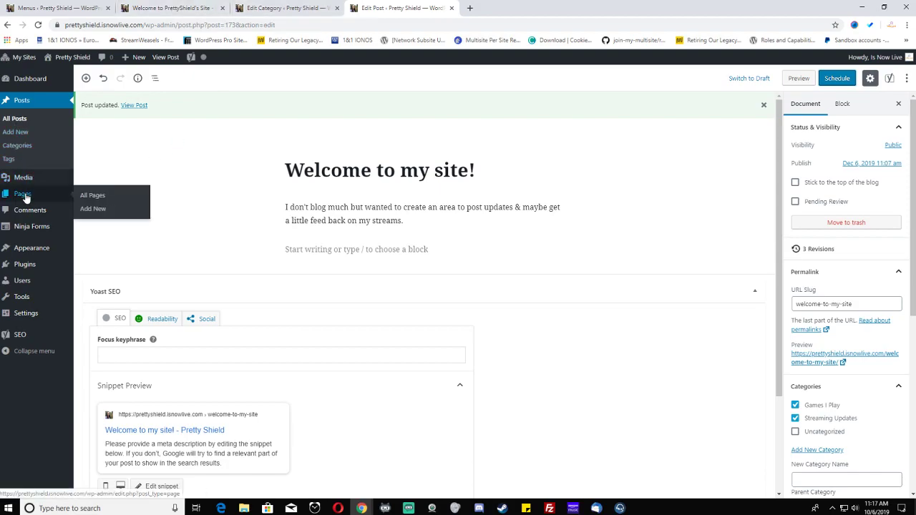
click(87, 196)
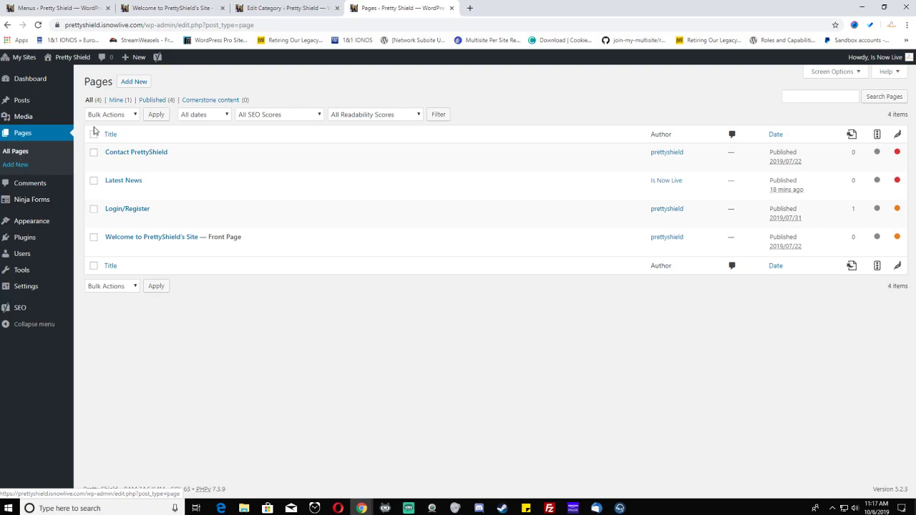
mouse_move(131, 62)
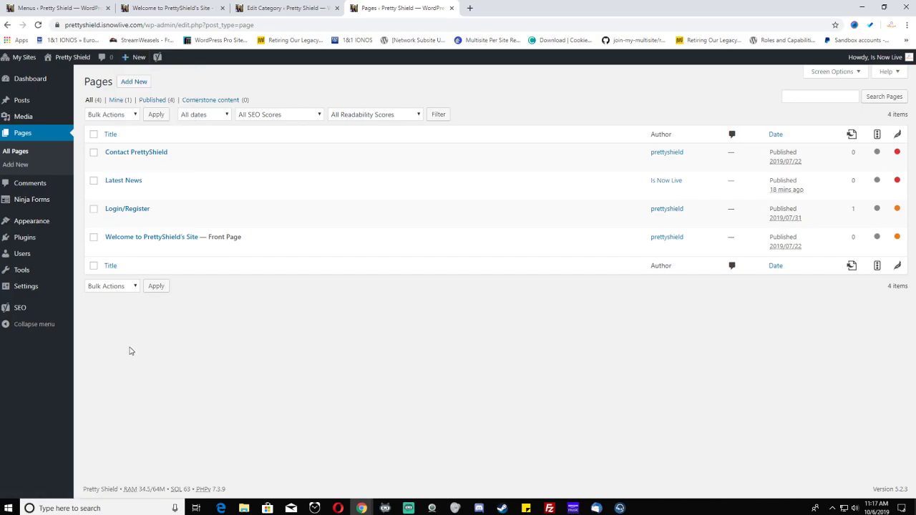
click(109, 192)
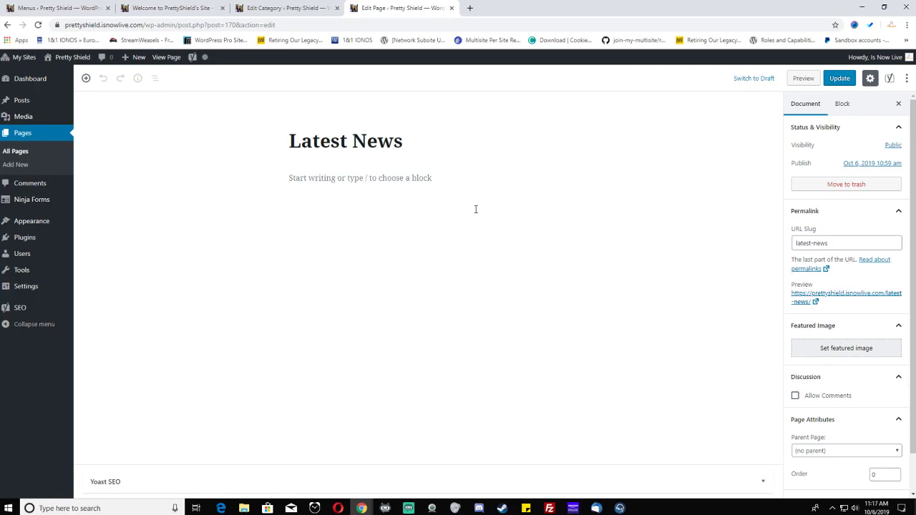
click(377, 140)
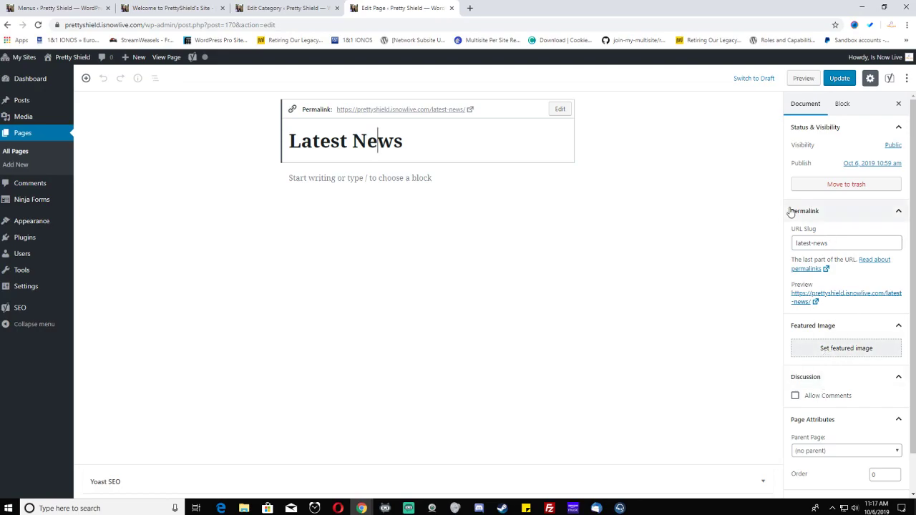
click(842, 79)
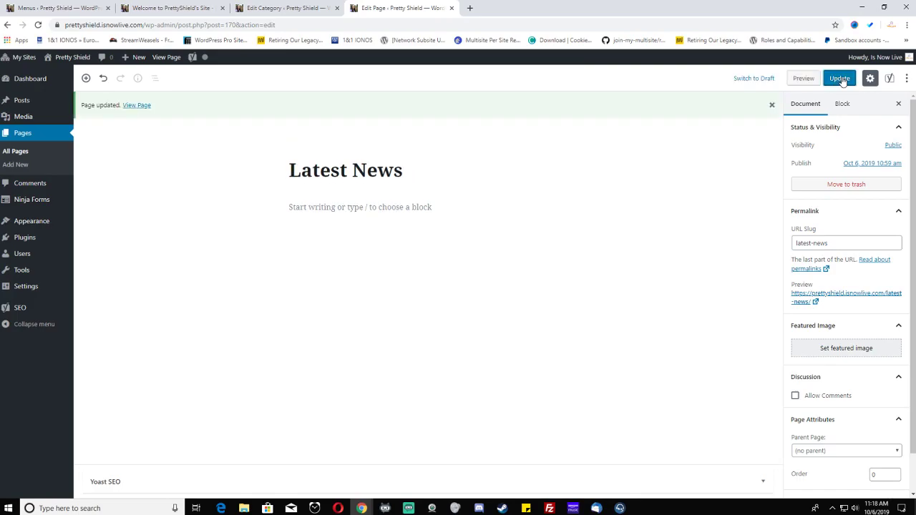
Step: Open the new page and new post editors in separate browser tabs and compare their document settings
right_click(14, 164)
click(132, 174)
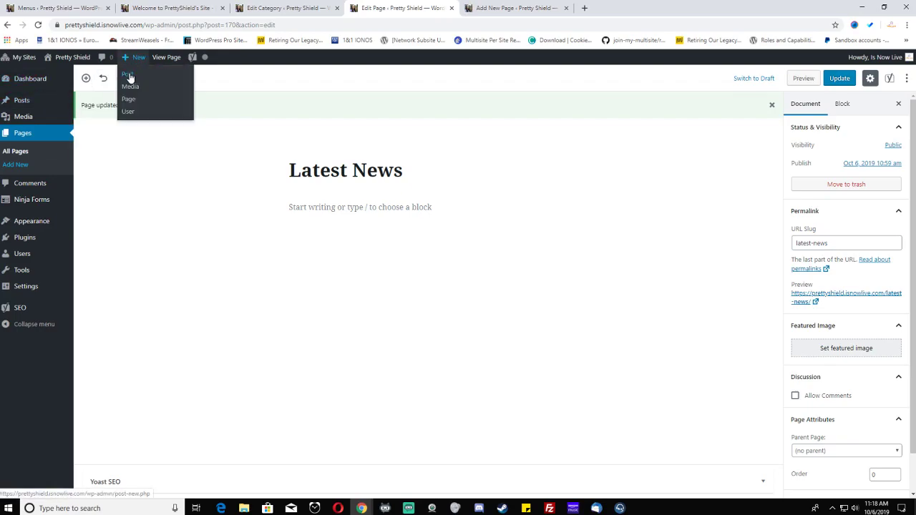
right_click(130, 74)
click(151, 83)
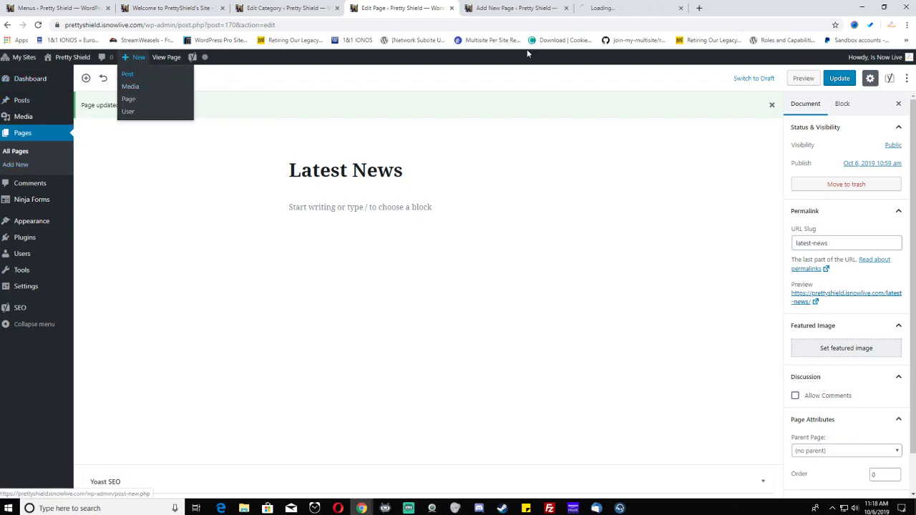
click(504, 9)
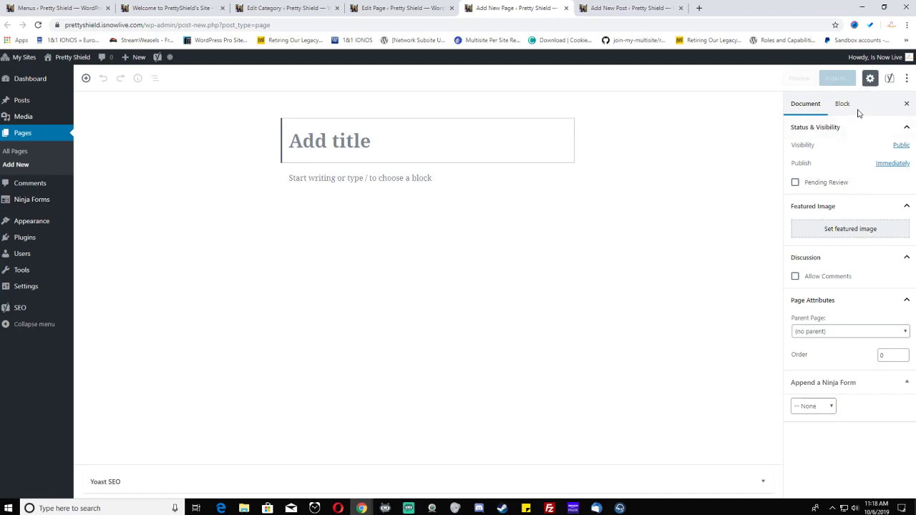
click(632, 8)
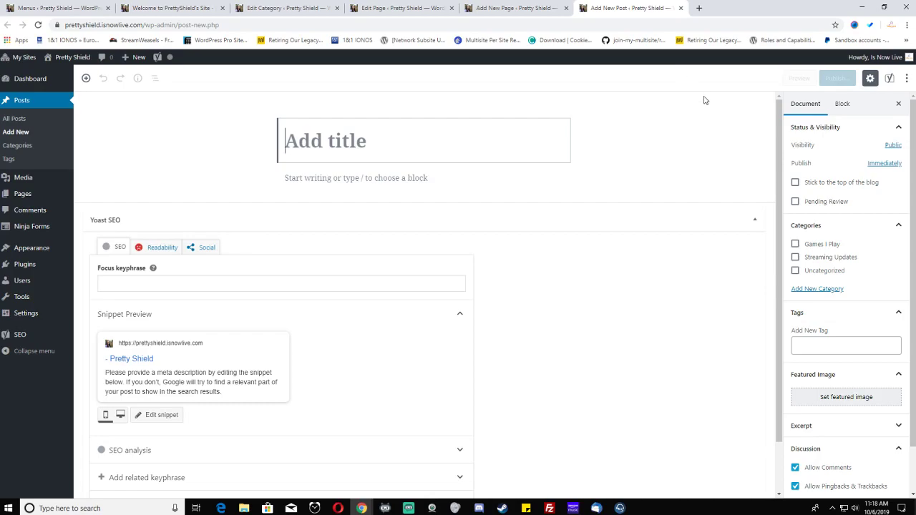
Step: View the new post's publish date options, then close the blank post and blank page without saving
click(878, 165)
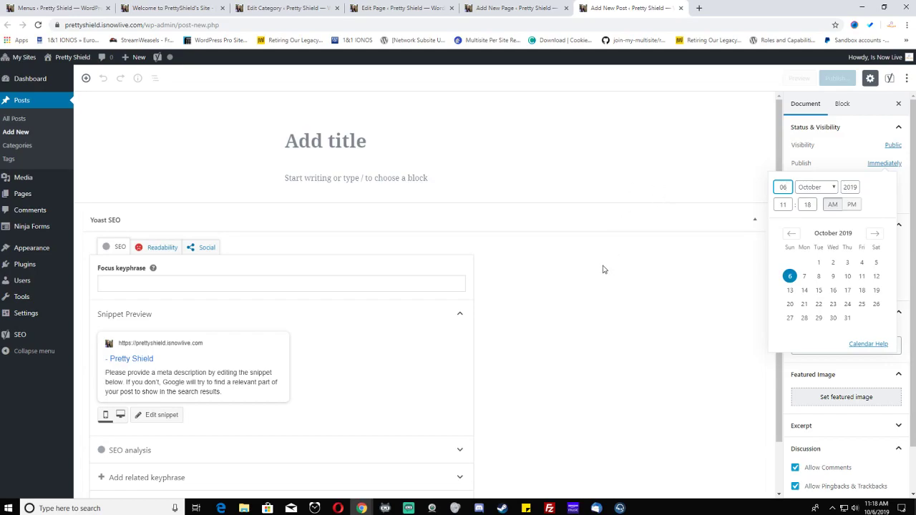
click(586, 304)
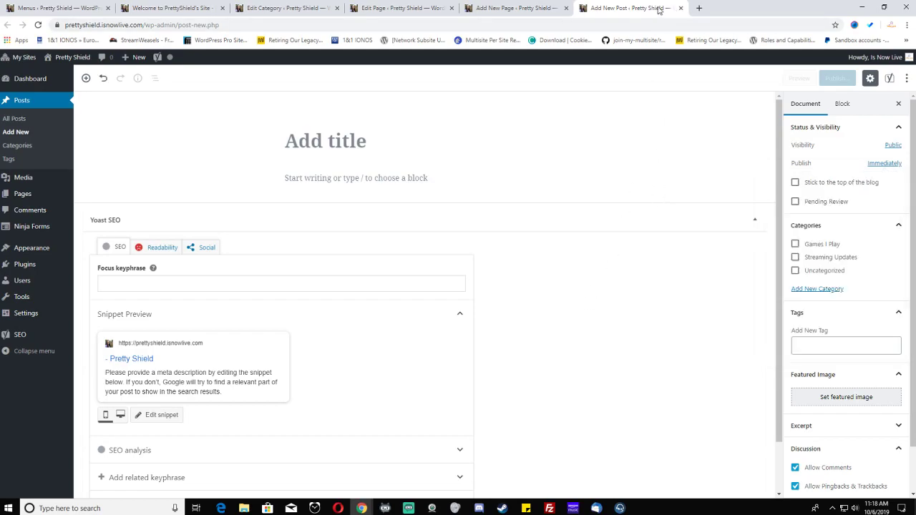
click(681, 9)
click(504, 80)
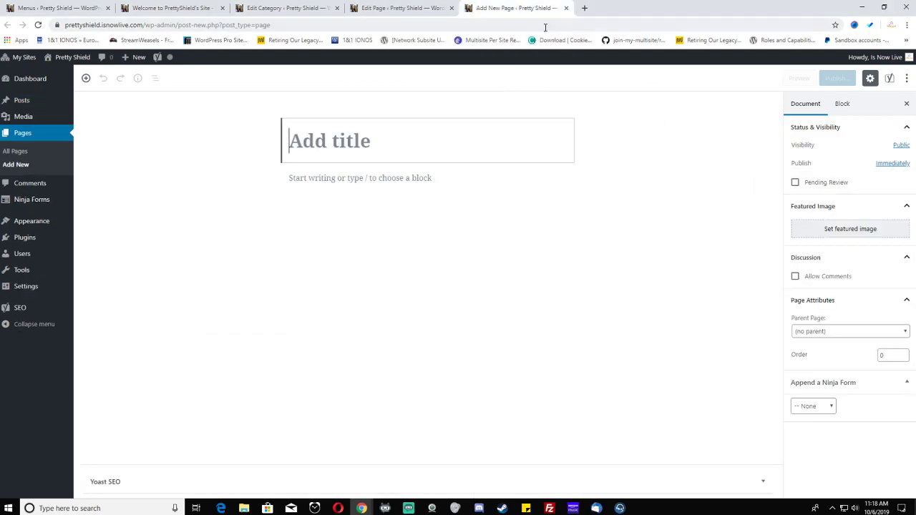
click(565, 8)
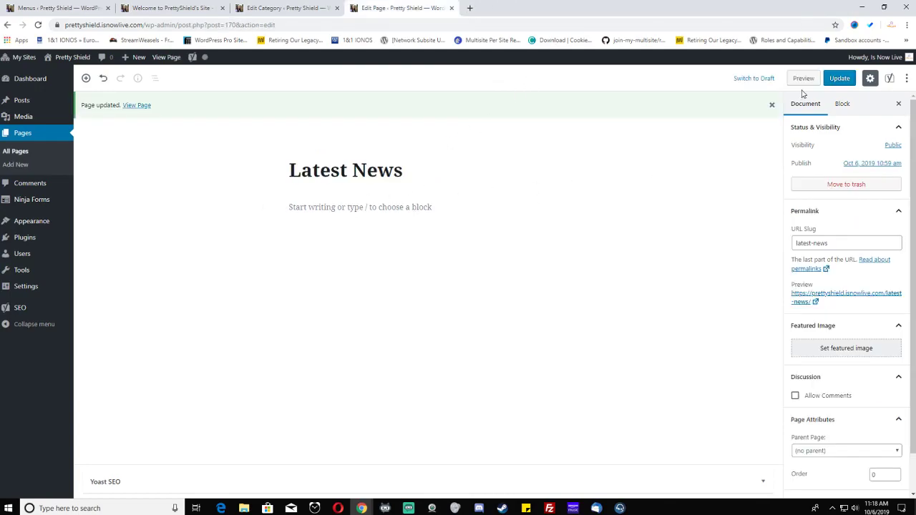
Step: Update the Latest News page, then reload the live site's home page and view its navigation menu
click(840, 78)
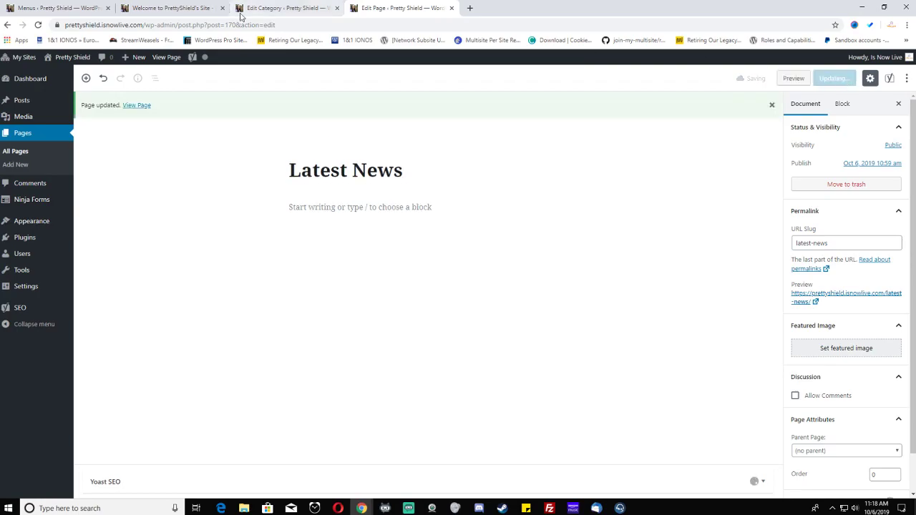
click(159, 9)
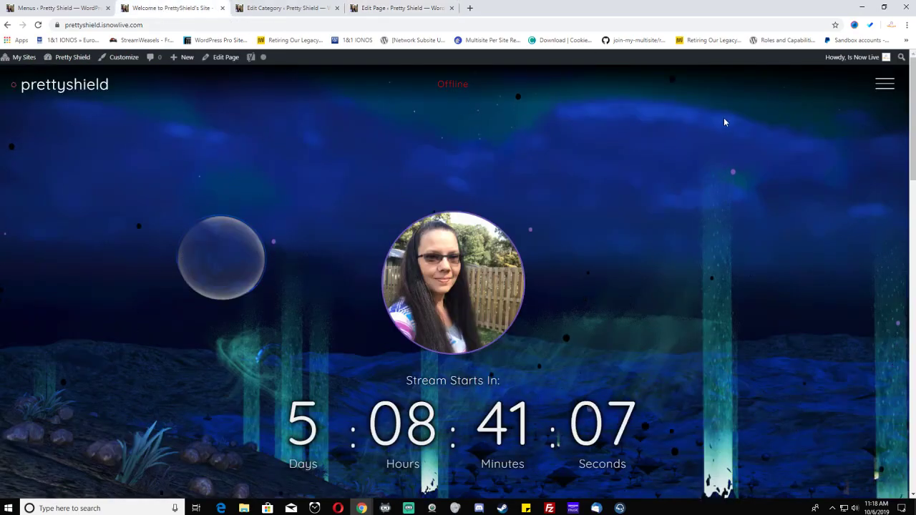
click(38, 25)
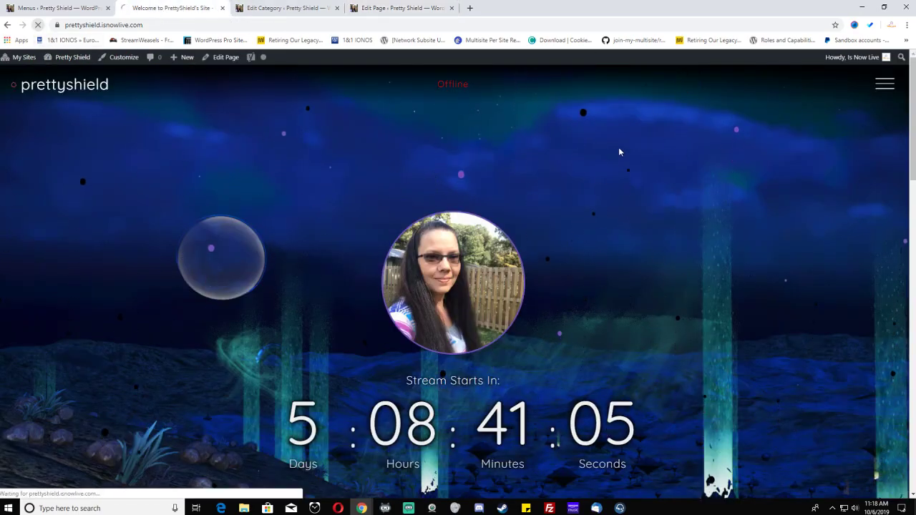
click(885, 83)
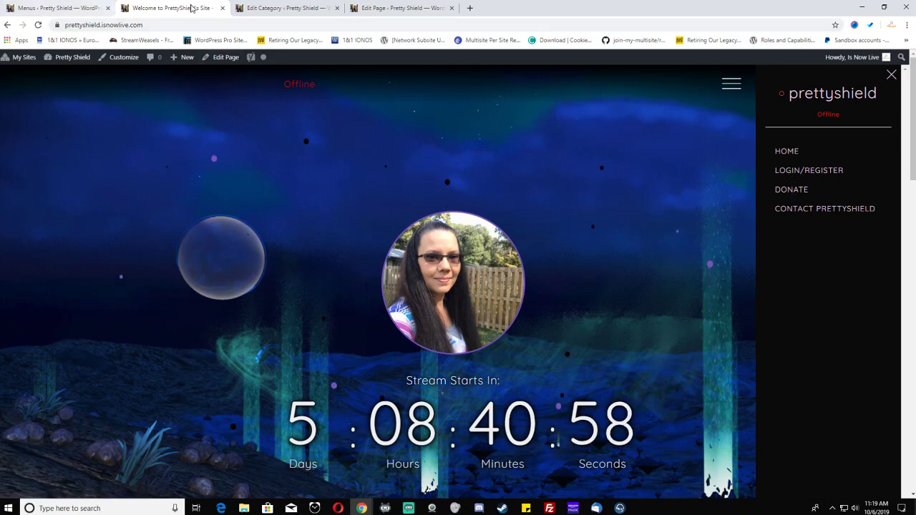
Step: Leave the category being edited for the admin dashboard and open the site's menu editor
click(271, 9)
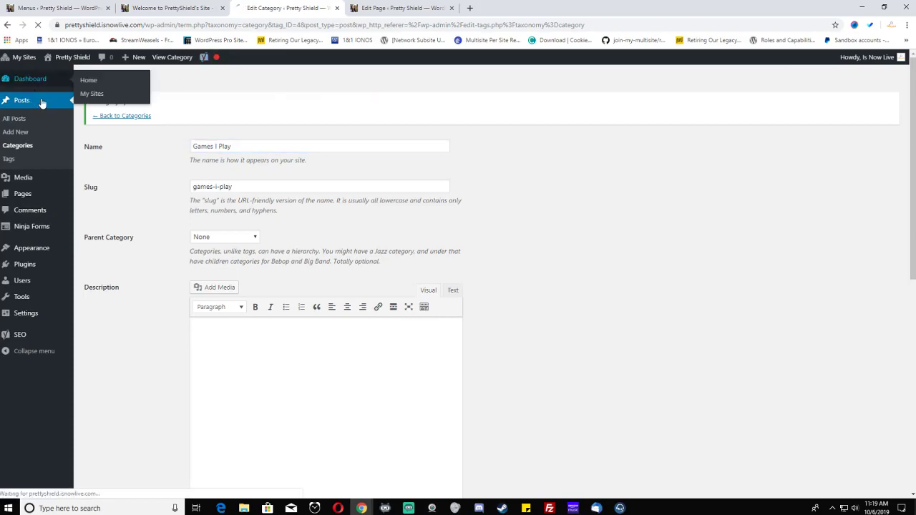
click(32, 86)
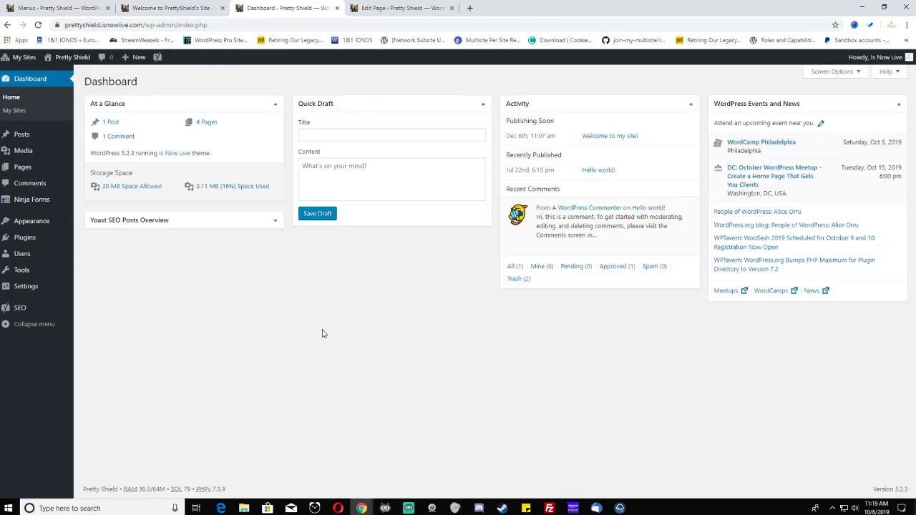
mouse_move(36, 226)
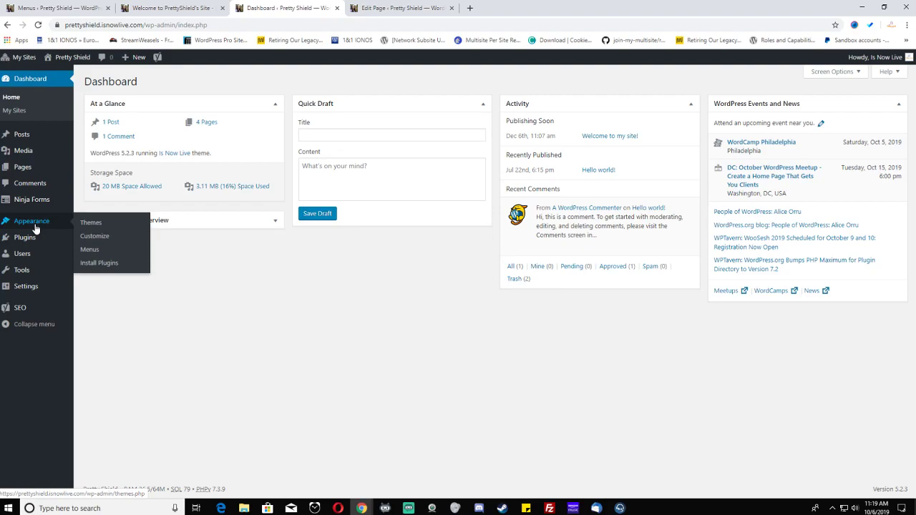
click(89, 250)
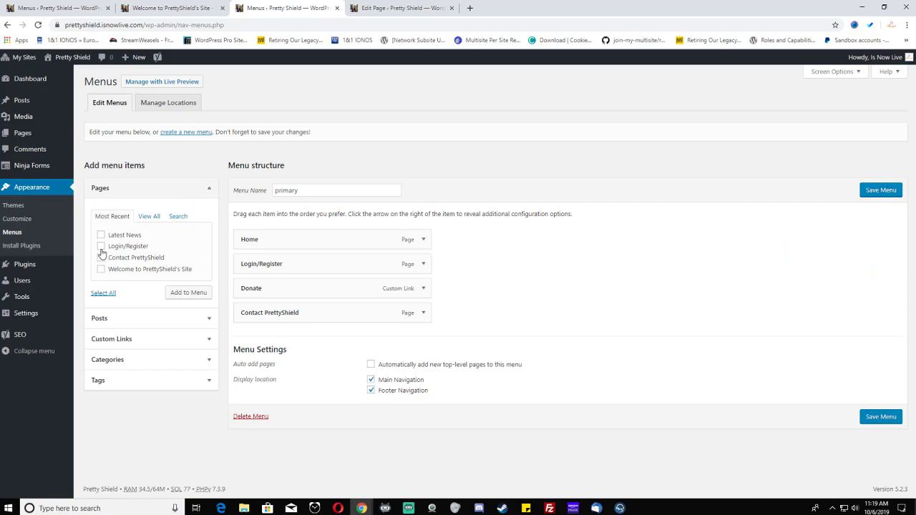
Step: Review the posts and the full set of categories available as menu items, then return to the available pages
click(112, 319)
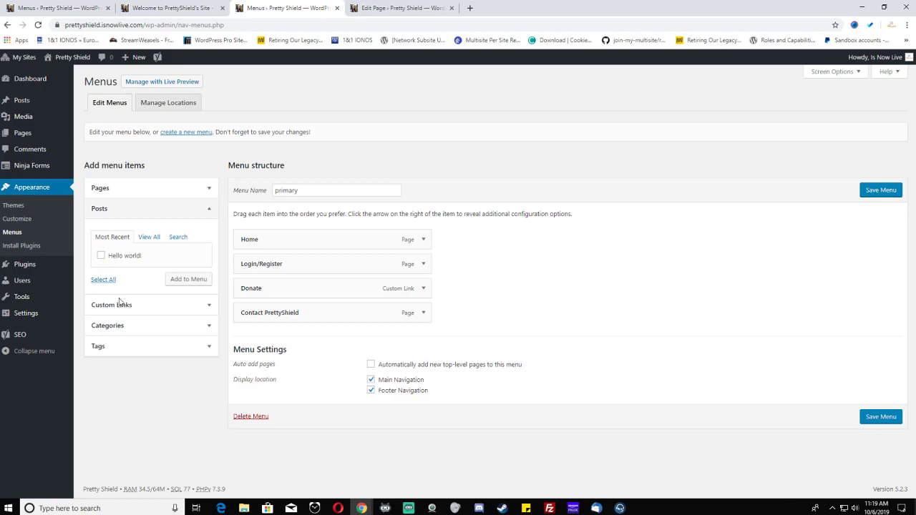
click(123, 326)
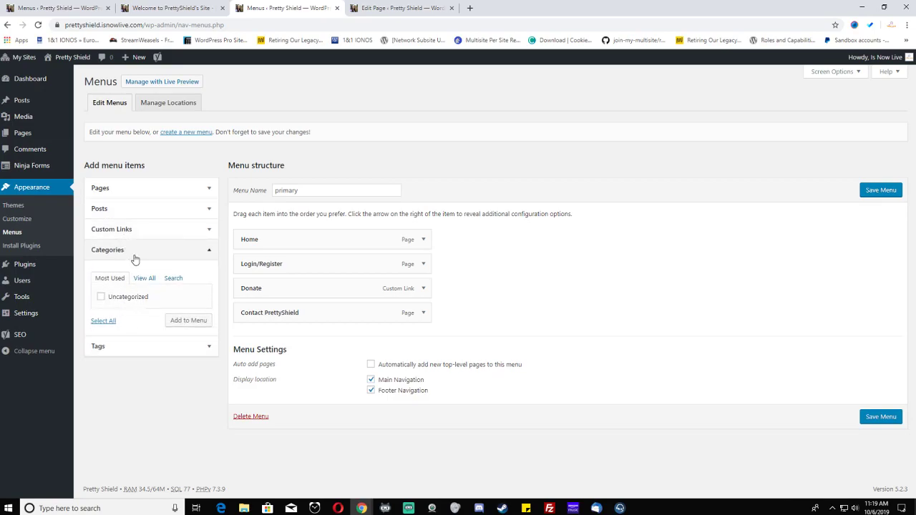
click(144, 278)
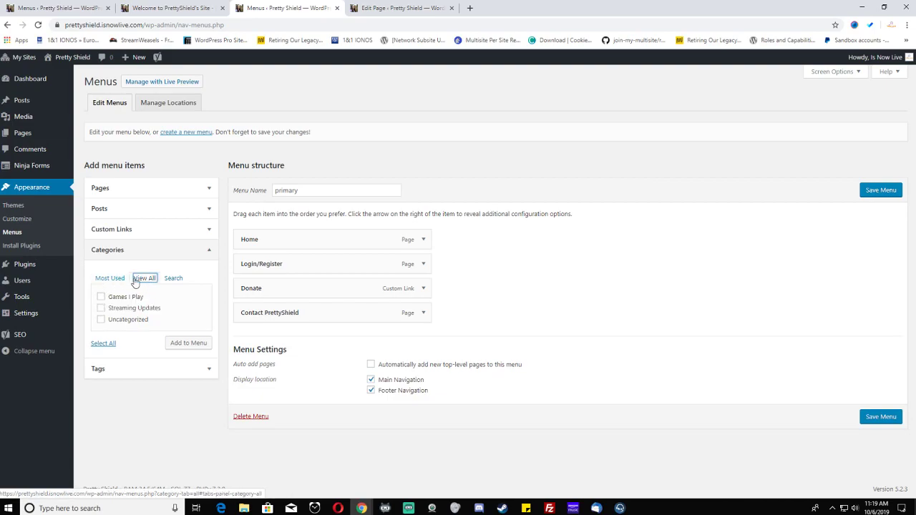
click(177, 279)
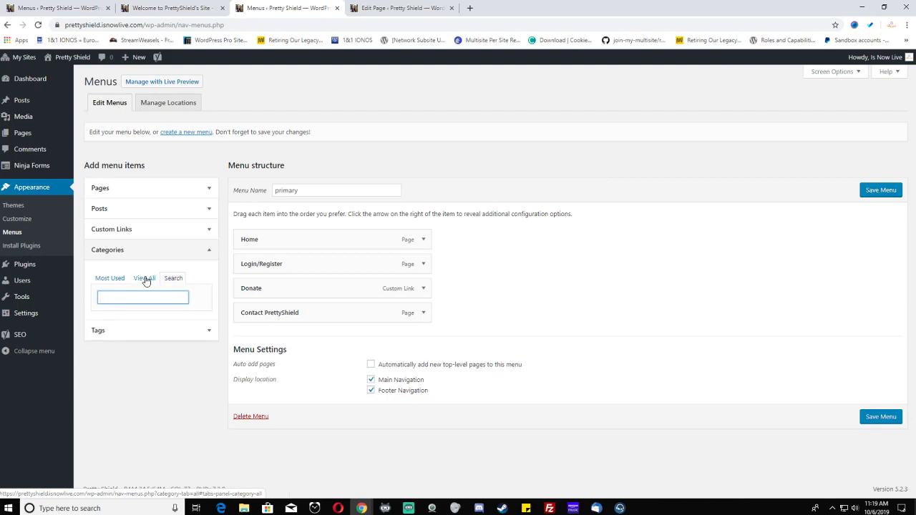
click(146, 279)
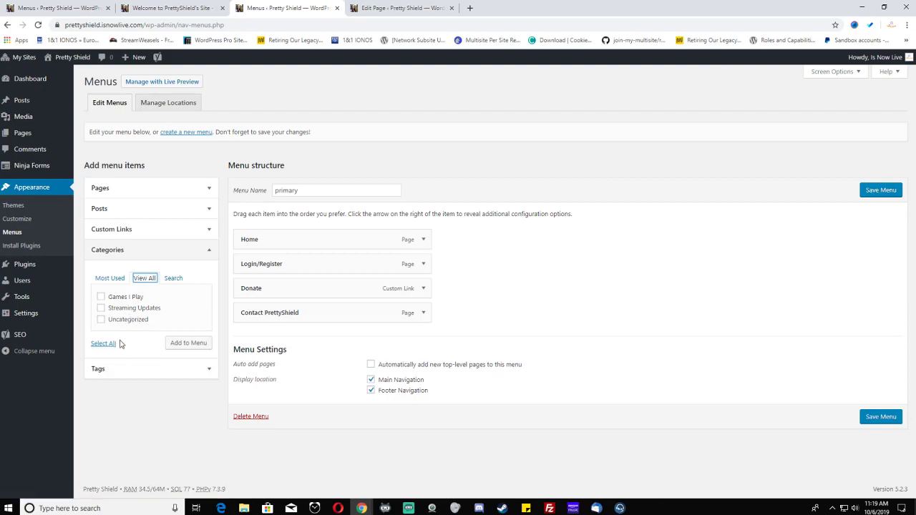
click(110, 191)
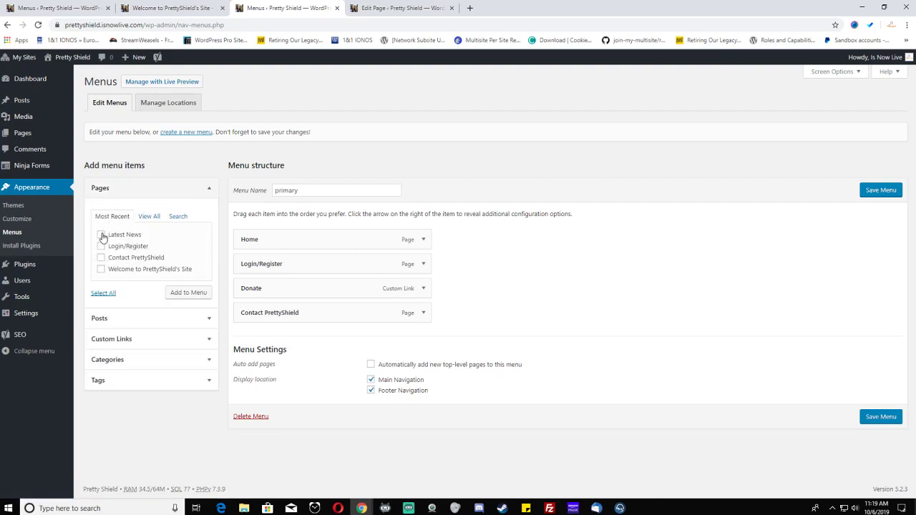
Step: Add the Latest News page to the primary menu as a sub item under Home and save the menu
click(101, 236)
click(184, 295)
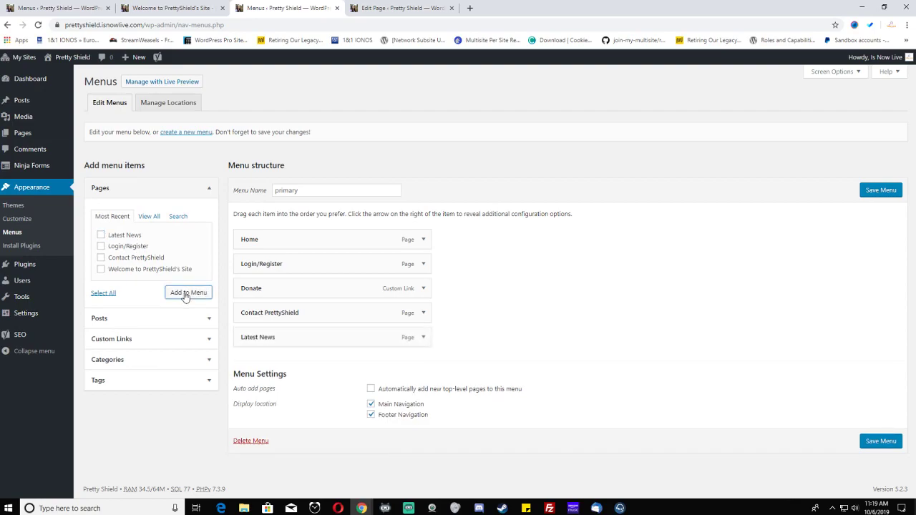
drag(280, 341, 256, 265)
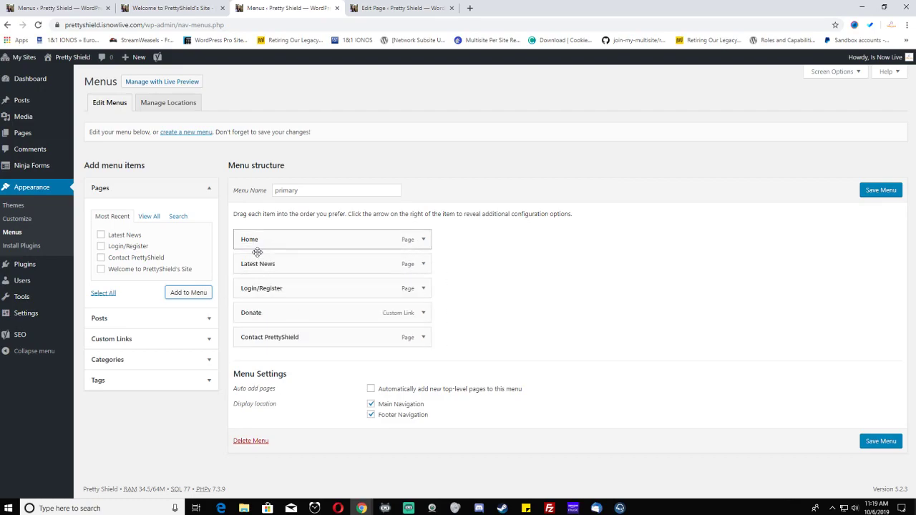
drag(254, 263, 340, 264)
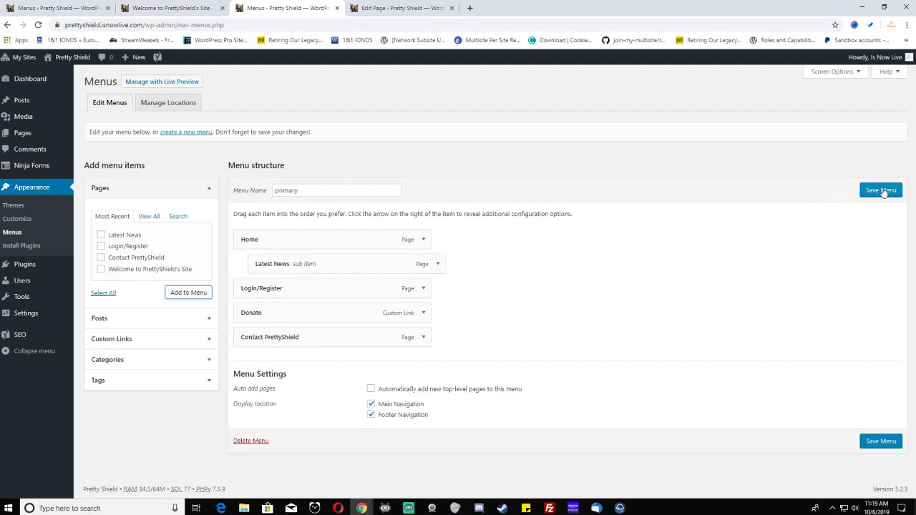
click(882, 191)
Step: Reload the live site's home page and expand the Home entry in its navigation menu
click(156, 9)
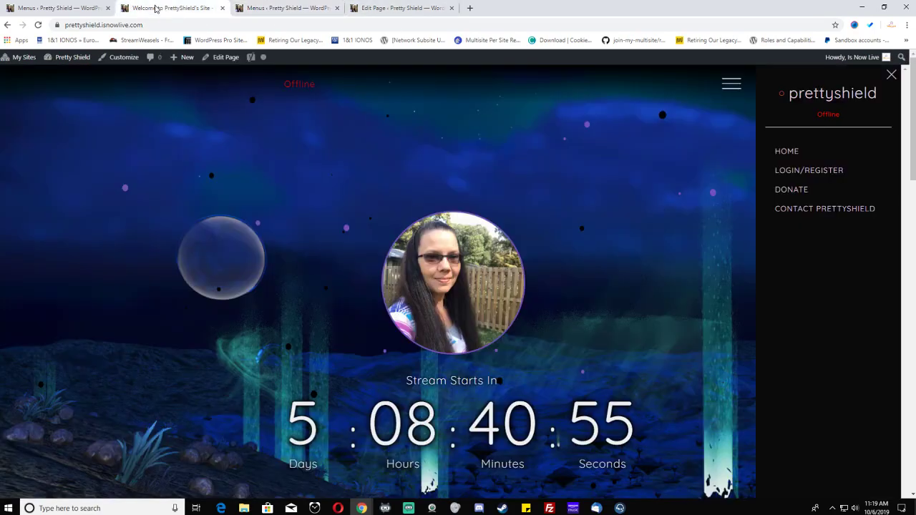
click(38, 25)
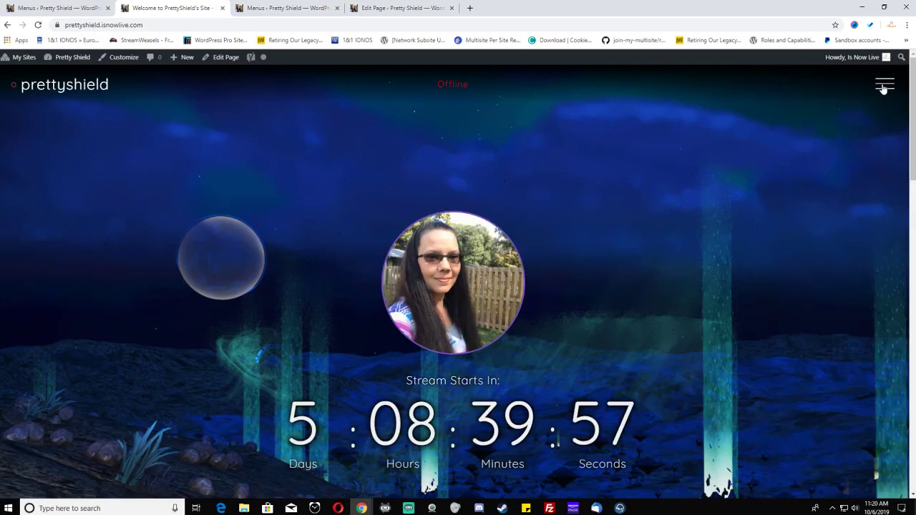
click(885, 85)
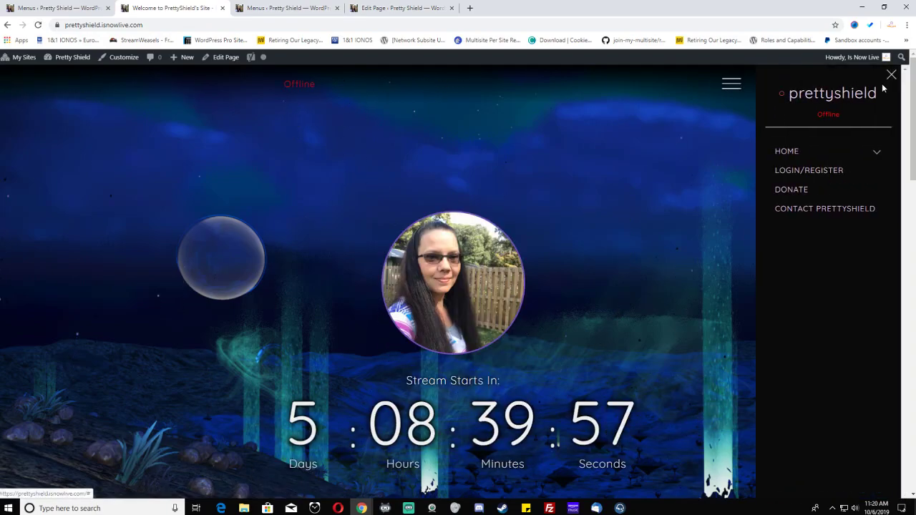
click(876, 155)
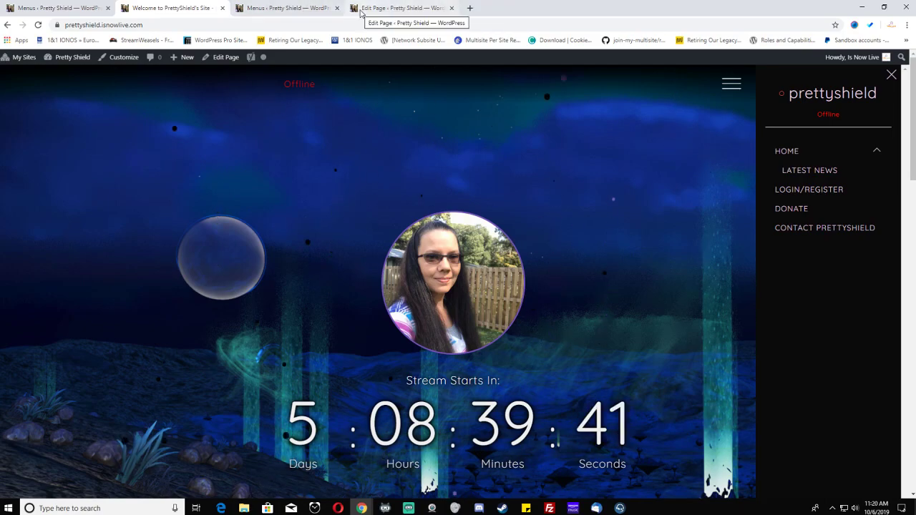
Step: Move Latest News to the primary menu's top level, between Home and Login/Register, and save the menu
click(271, 7)
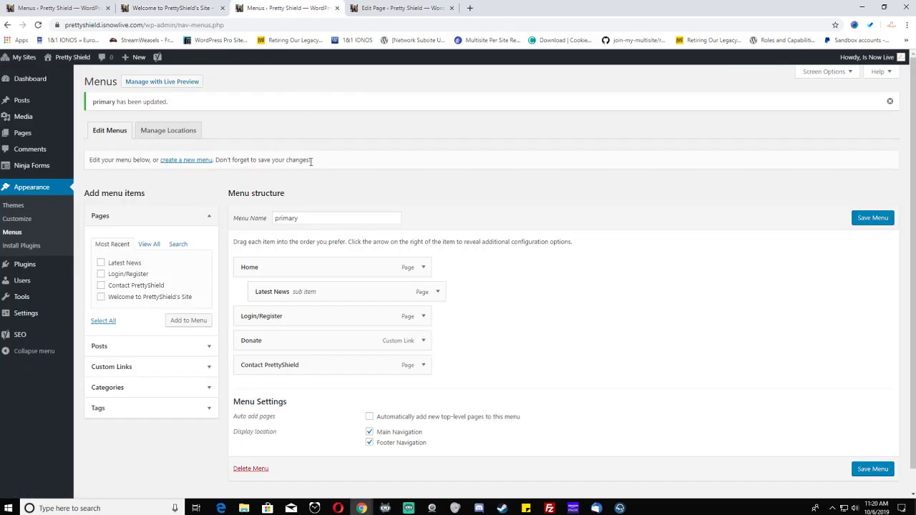
drag(350, 302, 319, 294)
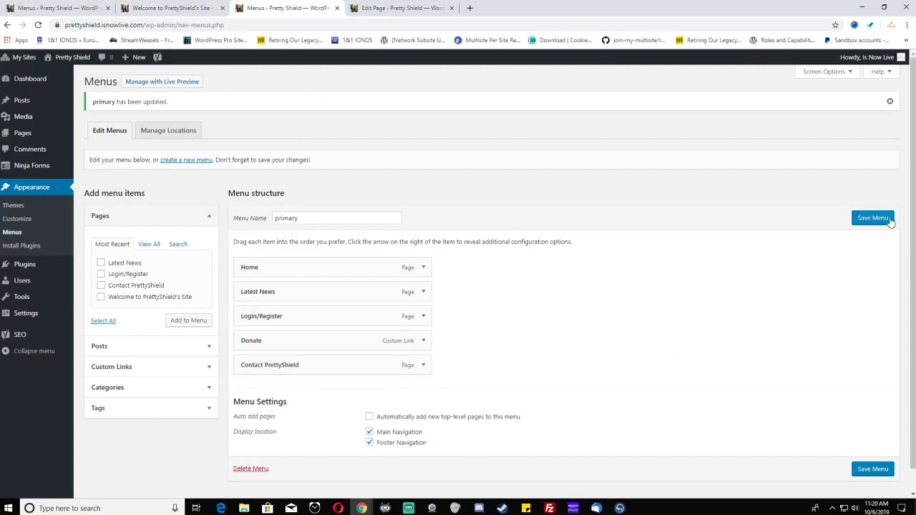
Step: Reload the live site and view the Latest News page through its navigation menu
click(164, 5)
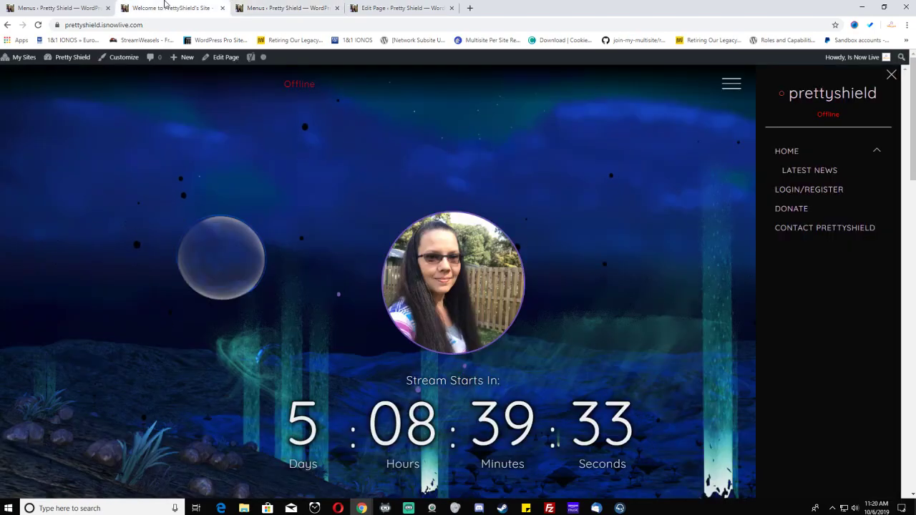
key(F5)
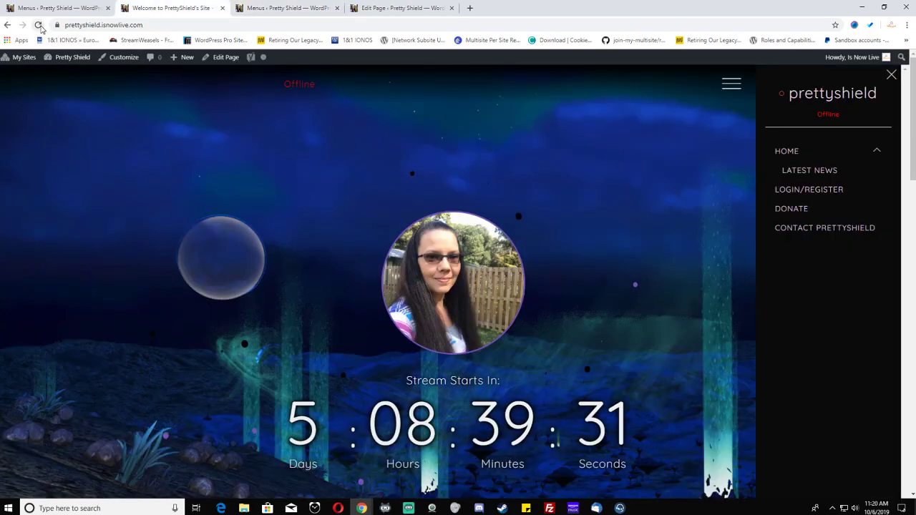
click(878, 87)
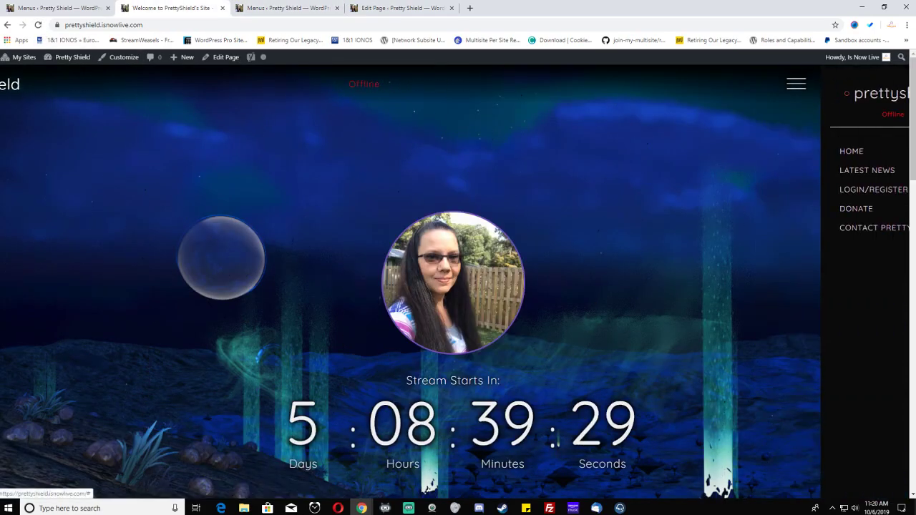
click(806, 172)
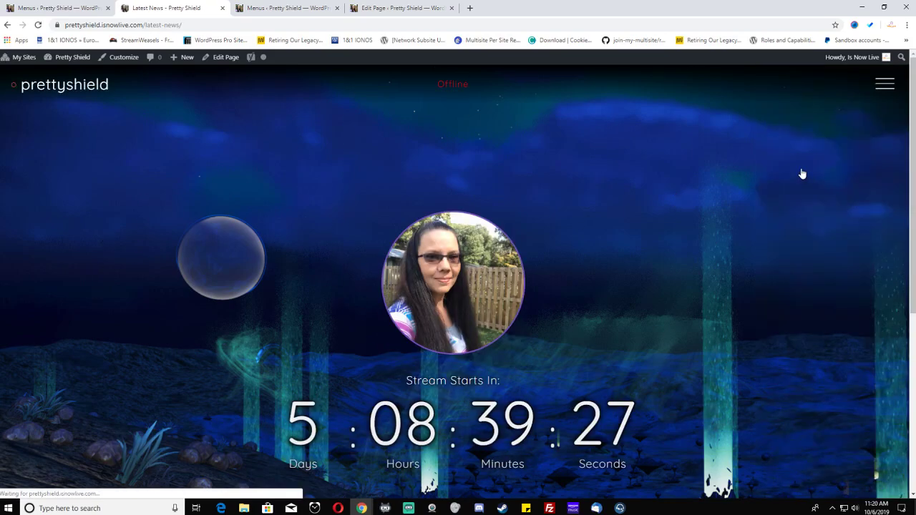
scroll(647, 333, down, 4)
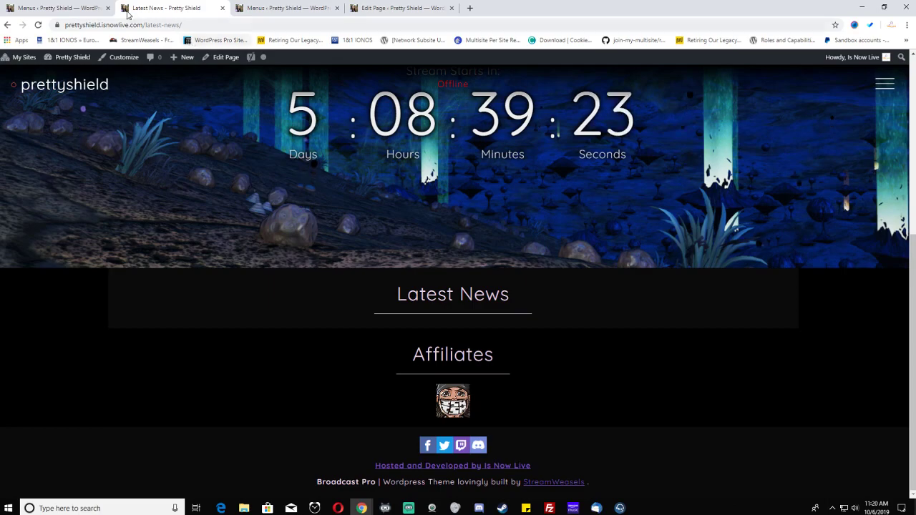
Step: Set Latest News as the posts page in the Reading settings and save the changes
click(299, 8)
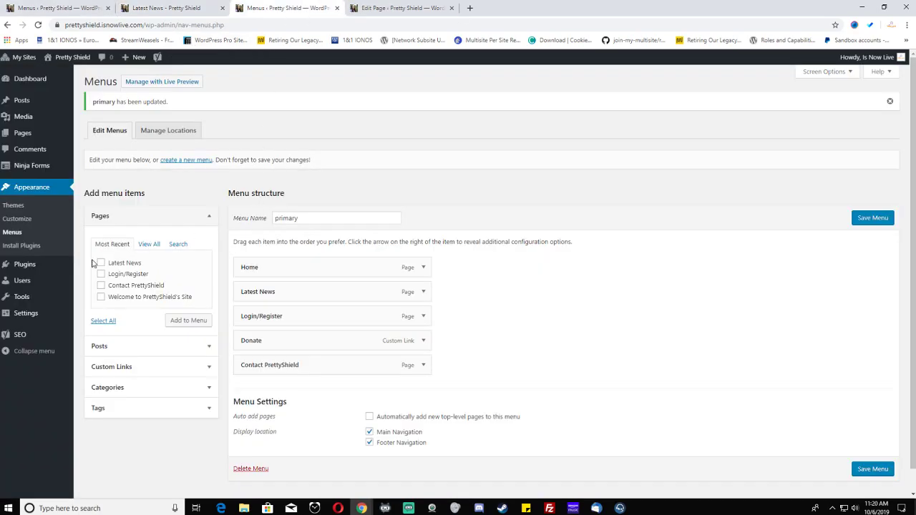
mouse_move(30, 322)
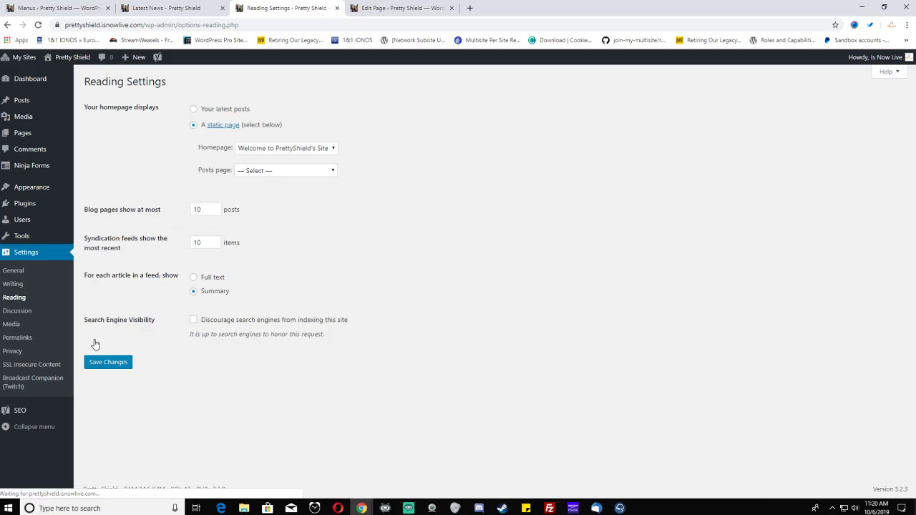
click(273, 172)
click(274, 201)
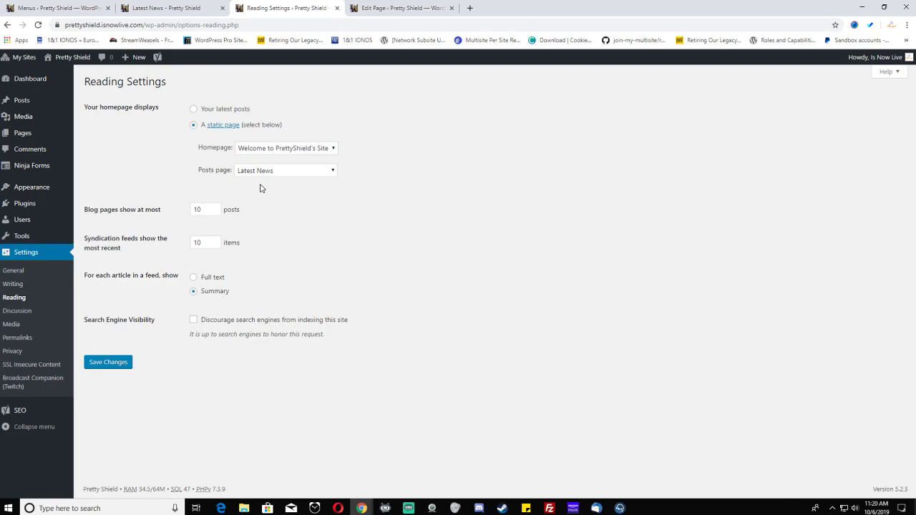
click(111, 364)
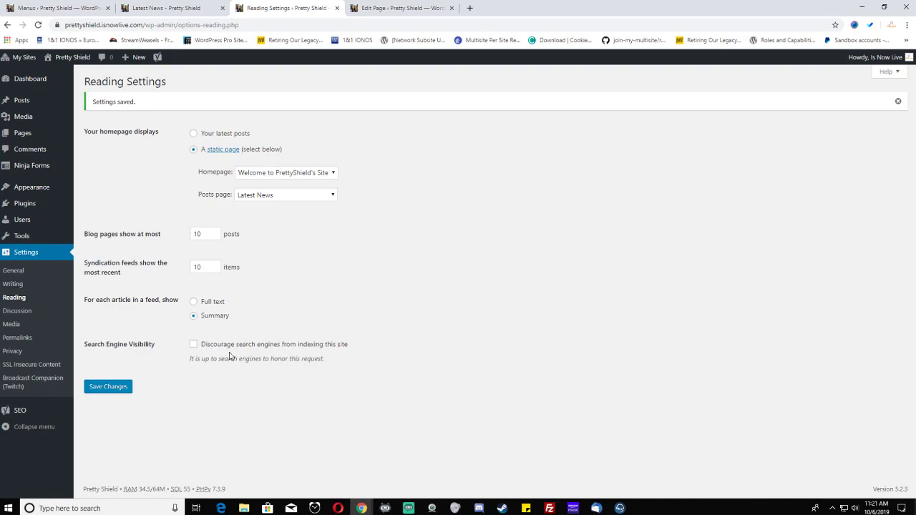
Step: View the live site's navigation menu, then open the Is Now Live site in a new tab and view its Broadcasters Websites page
click(165, 7)
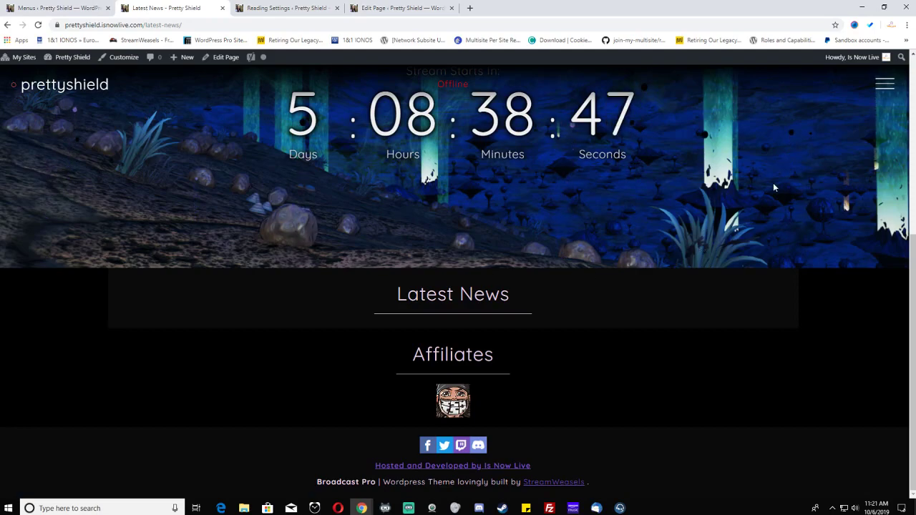
click(884, 86)
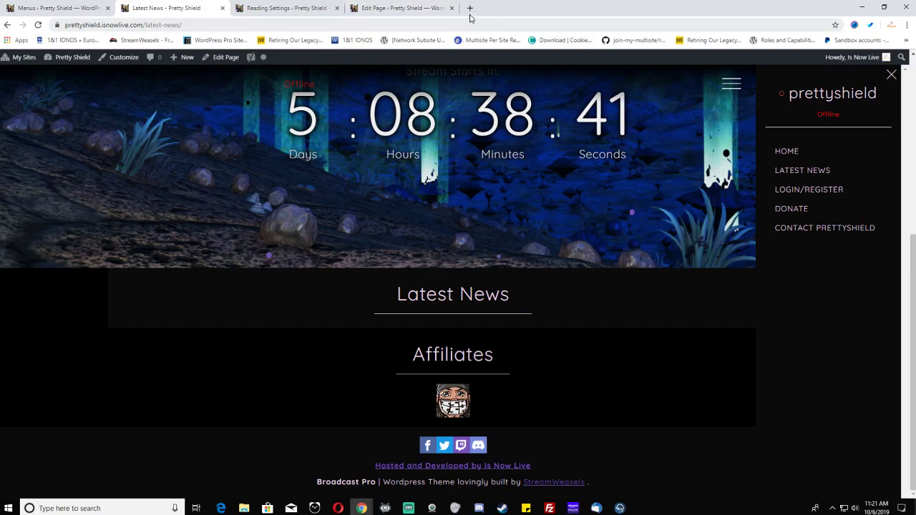
right_click(522, 468)
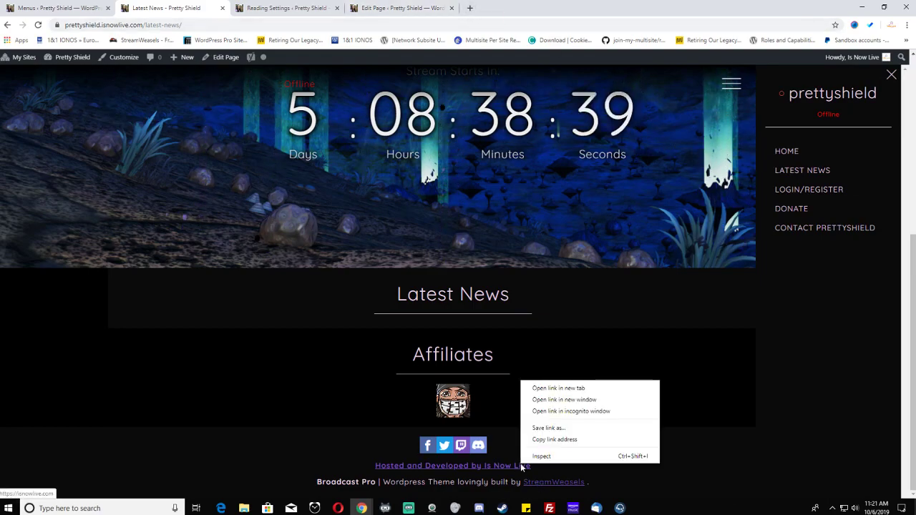
click(557, 388)
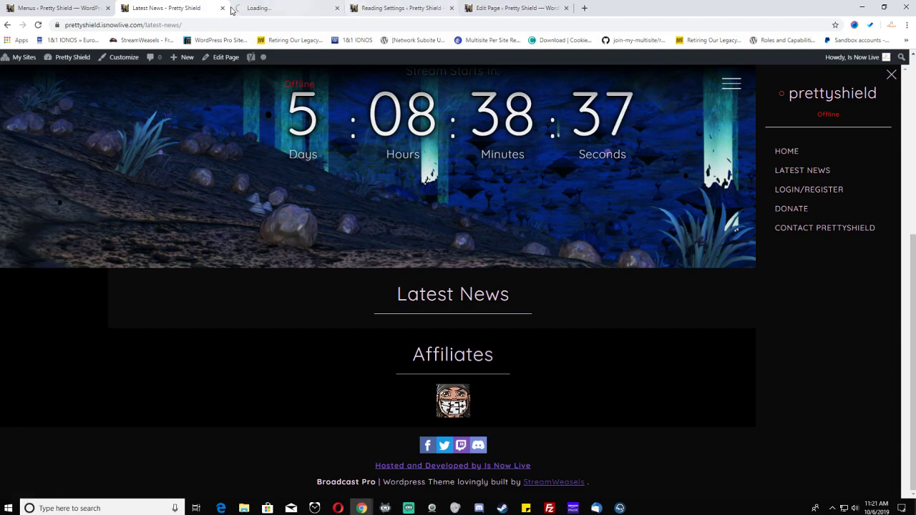
click(267, 8)
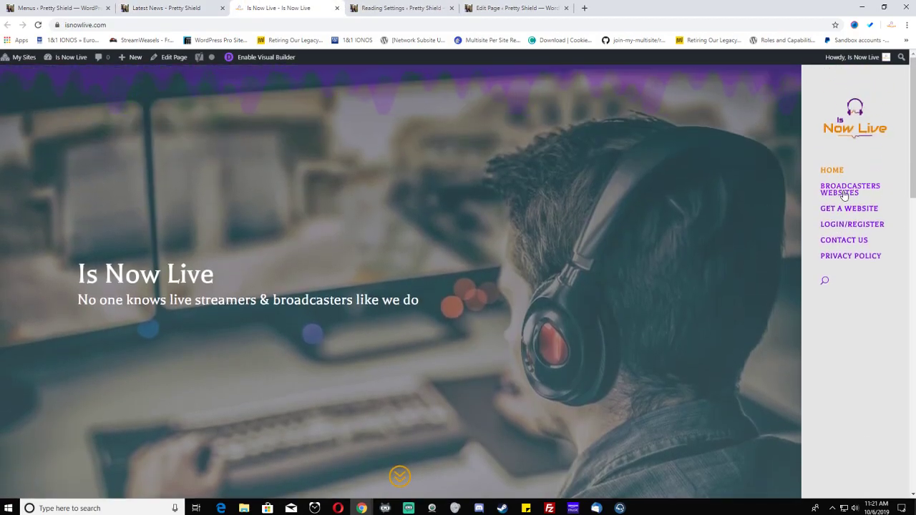
click(839, 192)
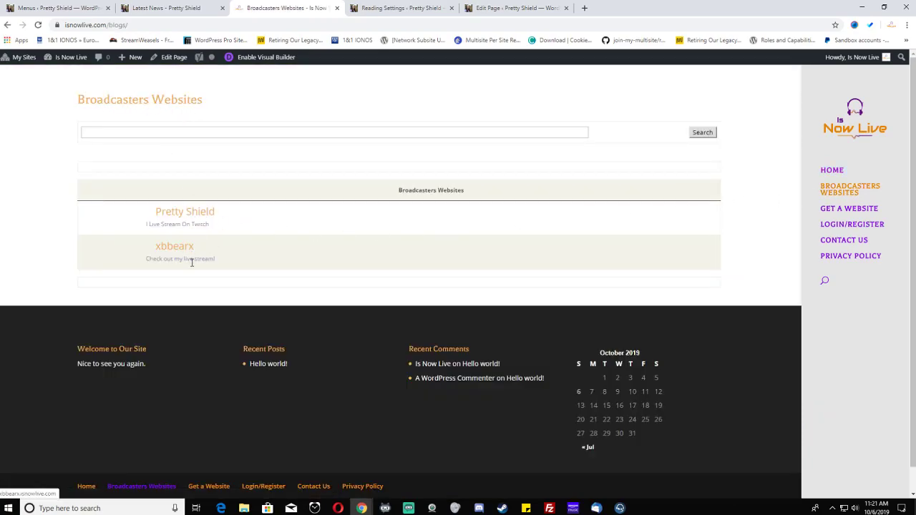
Step: Try the option that discourages search engines from indexing the site in the Reading settings
click(366, 6)
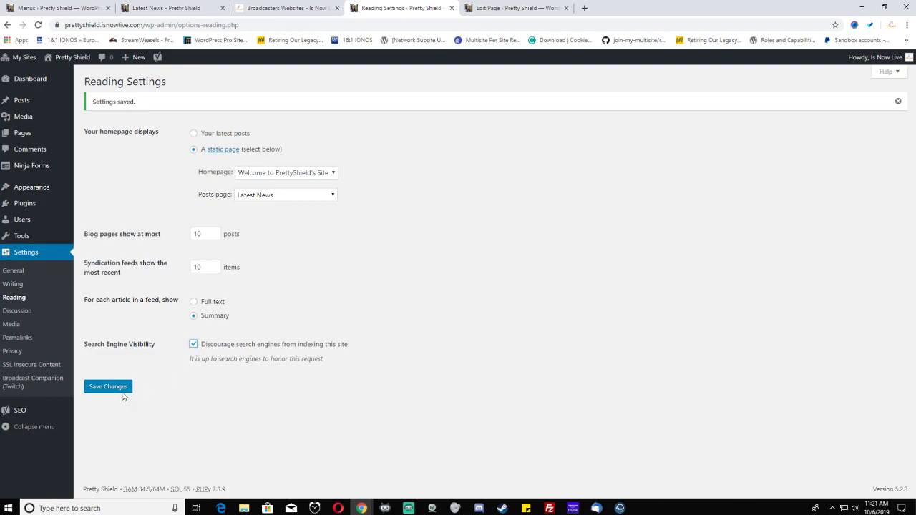
click(102, 393)
Step: Reload the live Latest News page and look over its post listing
click(189, 6)
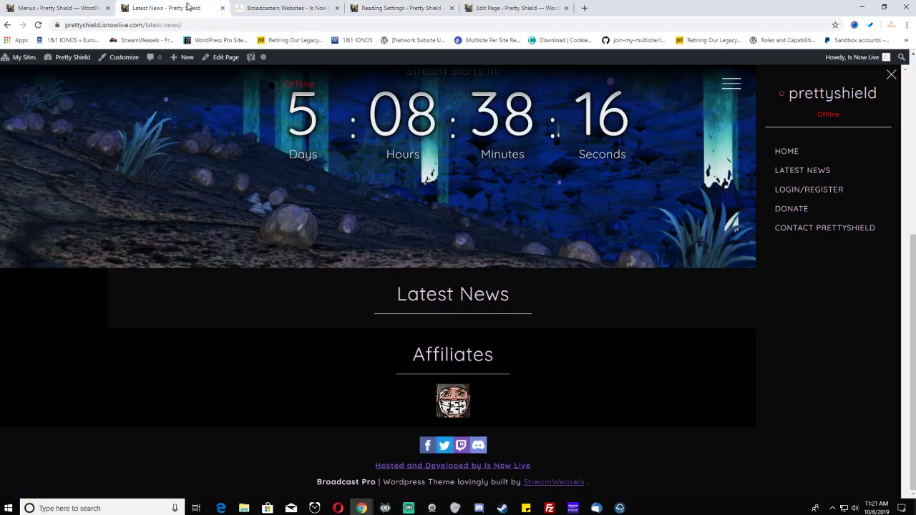
right_click(229, 306)
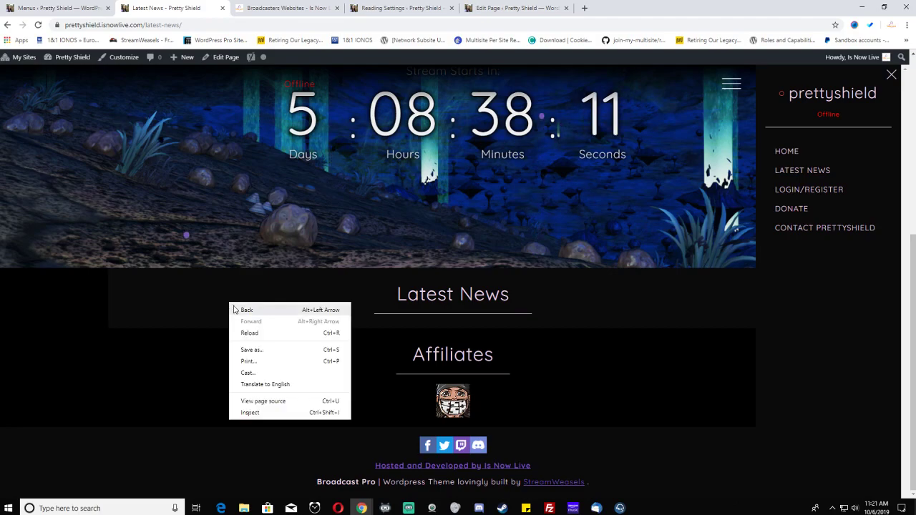
click(248, 333)
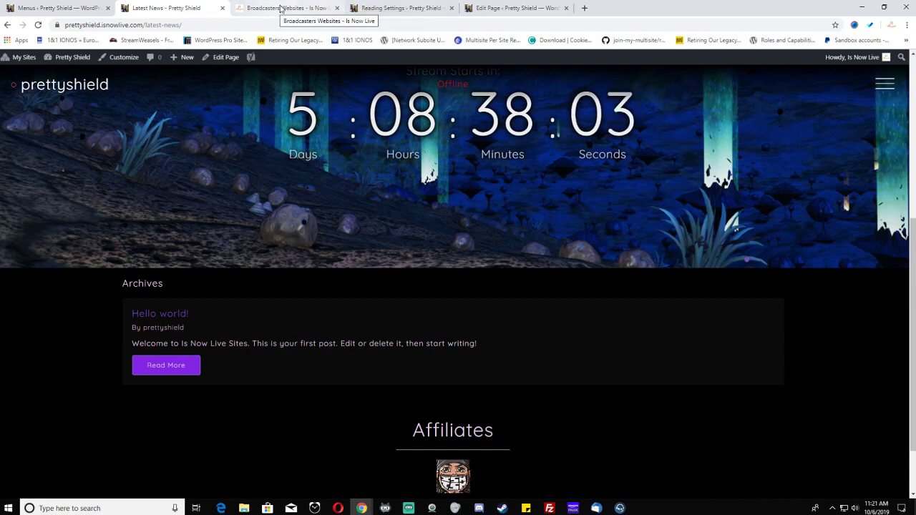
scroll(298, 358, down, 1)
scroll(300, 304, up, 1)
scroll(301, 304, up, 1)
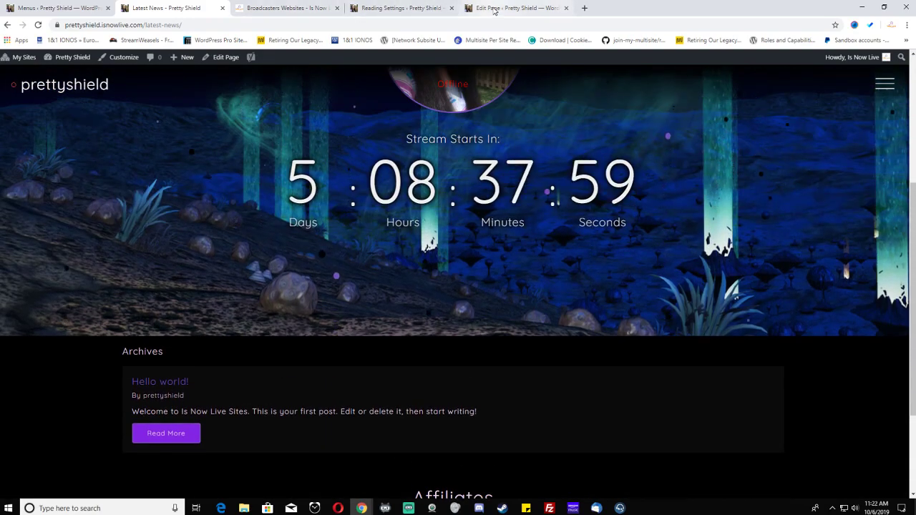
Step: Open the scheduled post "Welcome to my site!" for editing and change its publish date to October 6, 2019
click(411, 8)
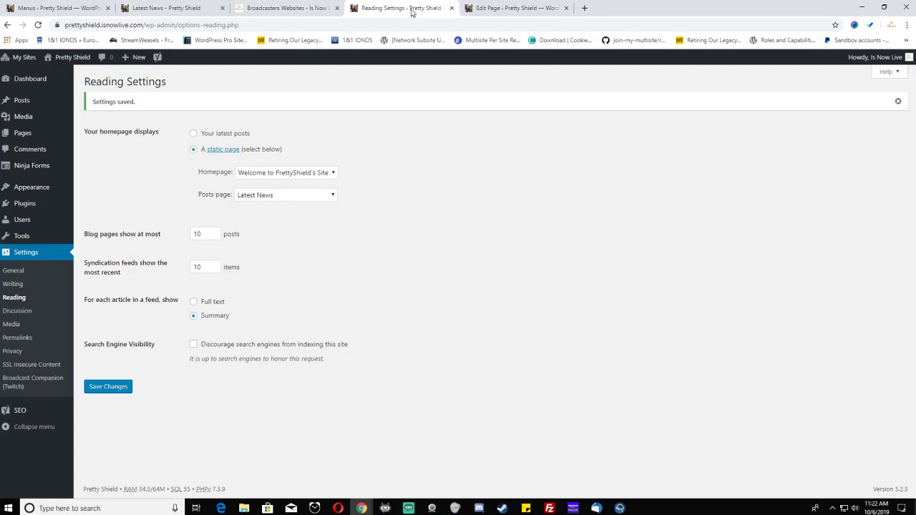
mouse_move(27, 106)
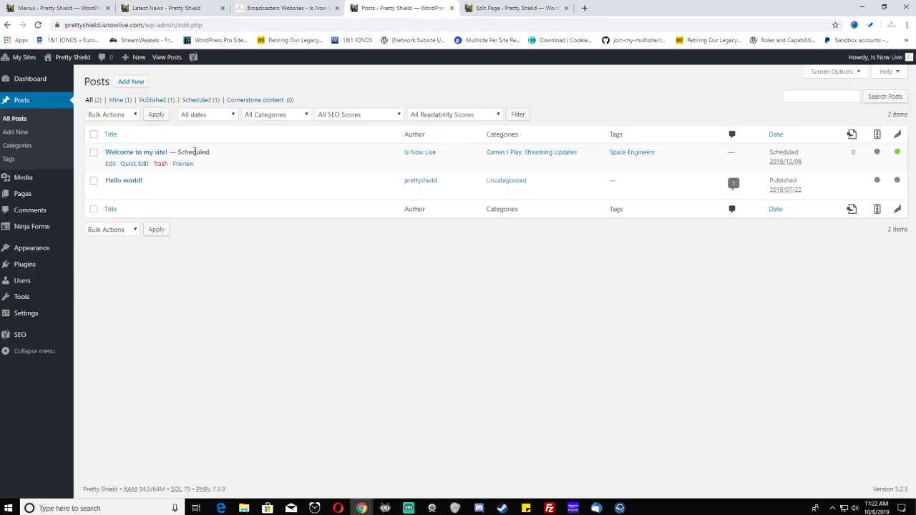
click(112, 163)
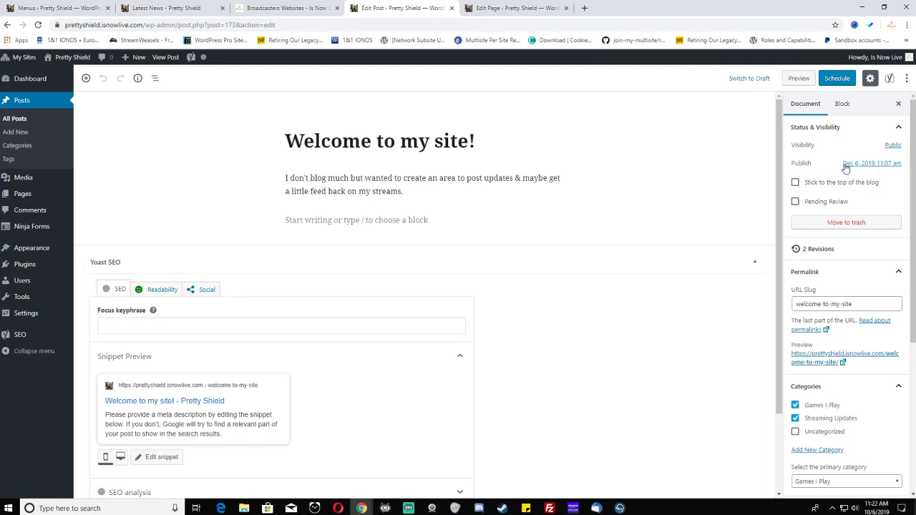
click(847, 165)
click(804, 187)
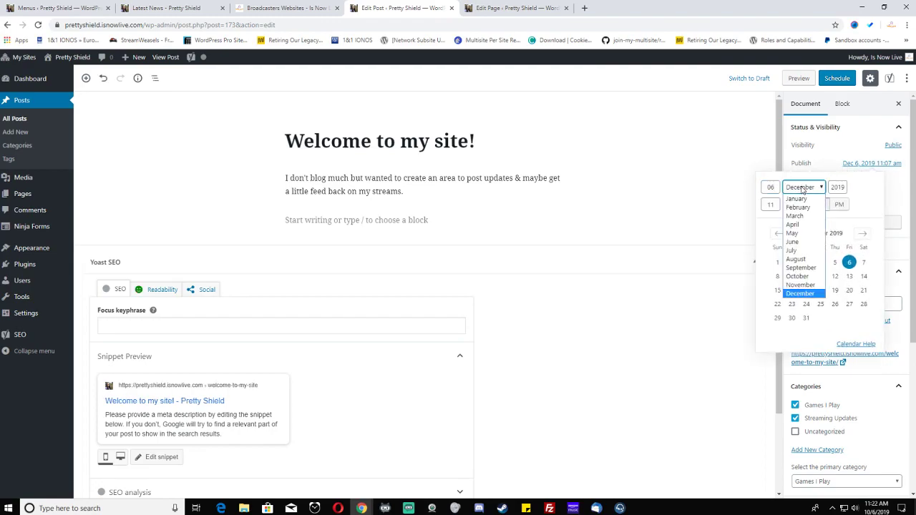
click(797, 280)
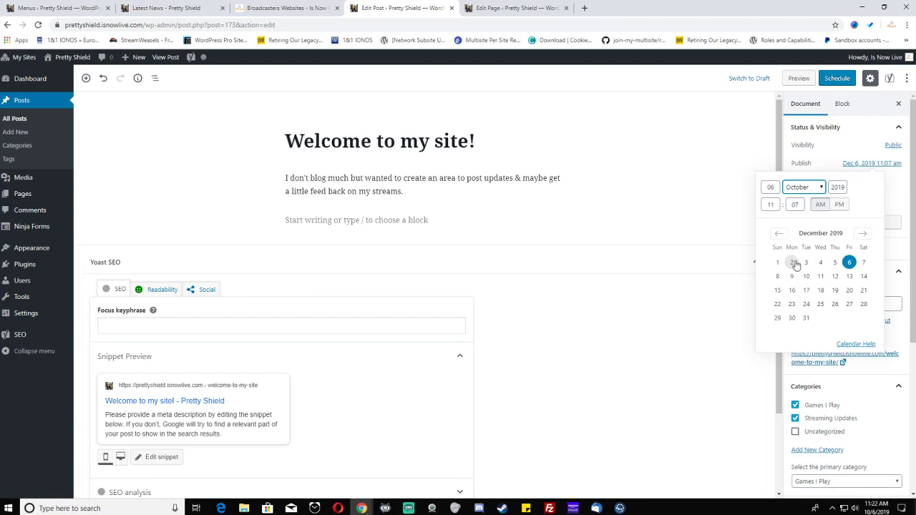
click(660, 397)
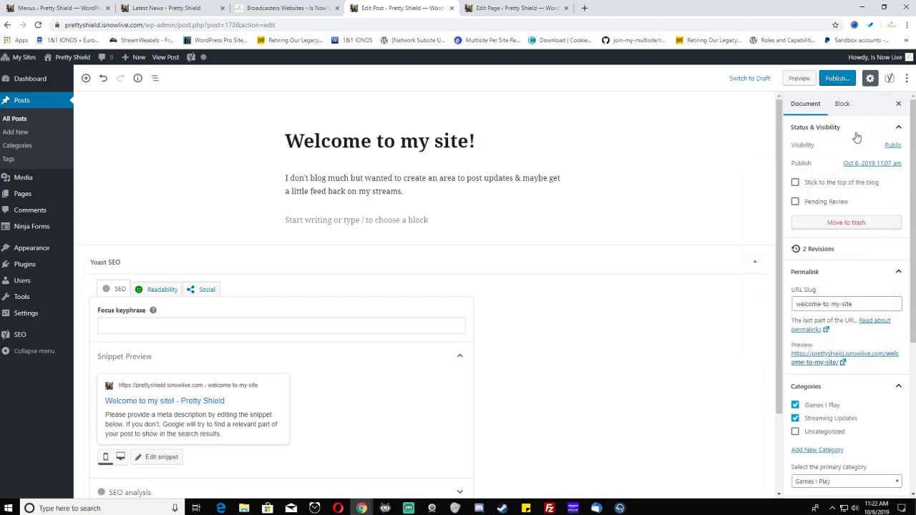
Step: Publish the "Welcome to my site!" post and check the post listing on the reloaded live Latest News page
click(836, 79)
click(860, 80)
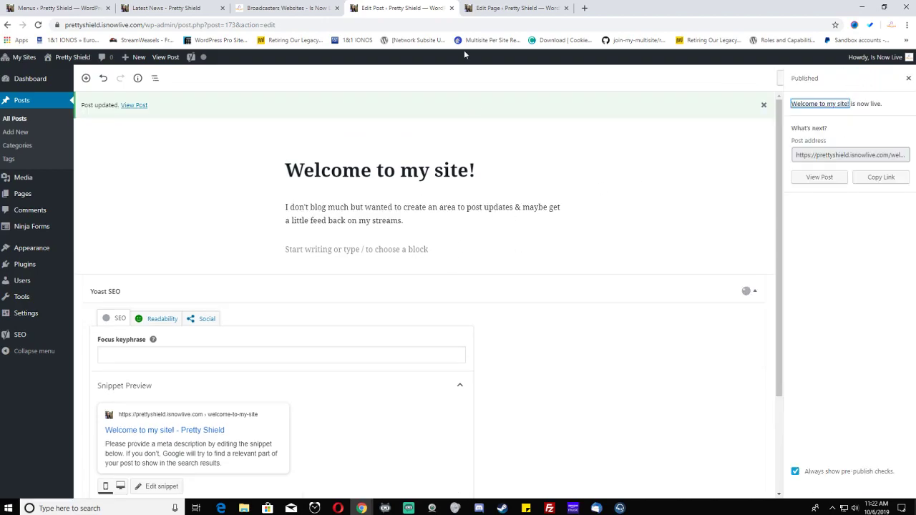
click(165, 8)
right_click(172, 184)
click(202, 212)
scroll(355, 370, down, 2)
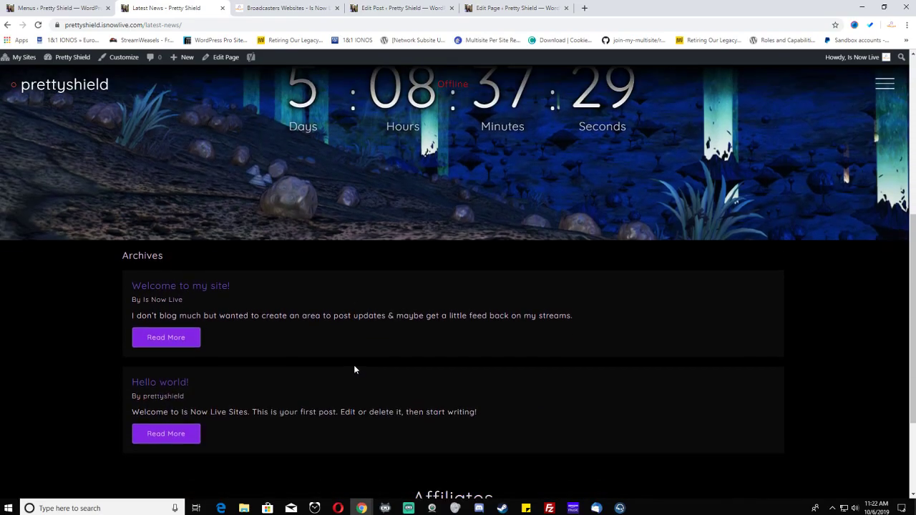
scroll(354, 369, down, 2)
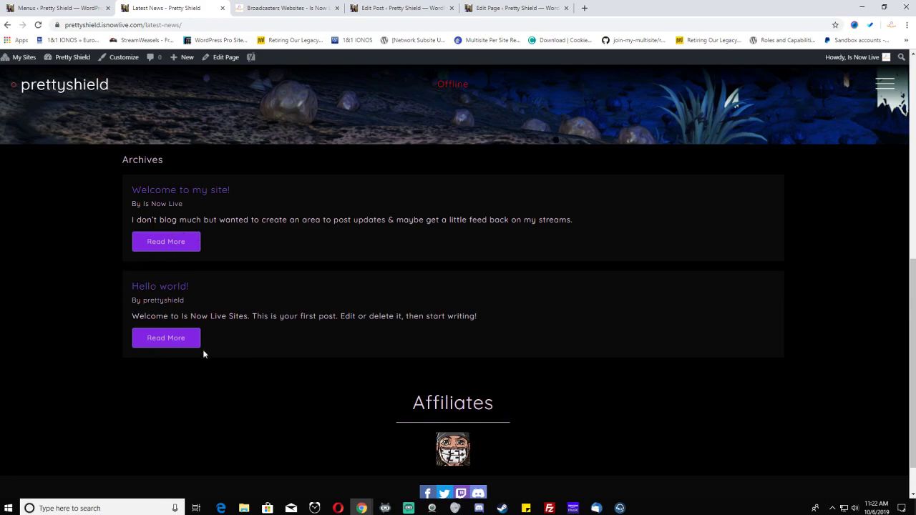
scroll(242, 413, down, 1)
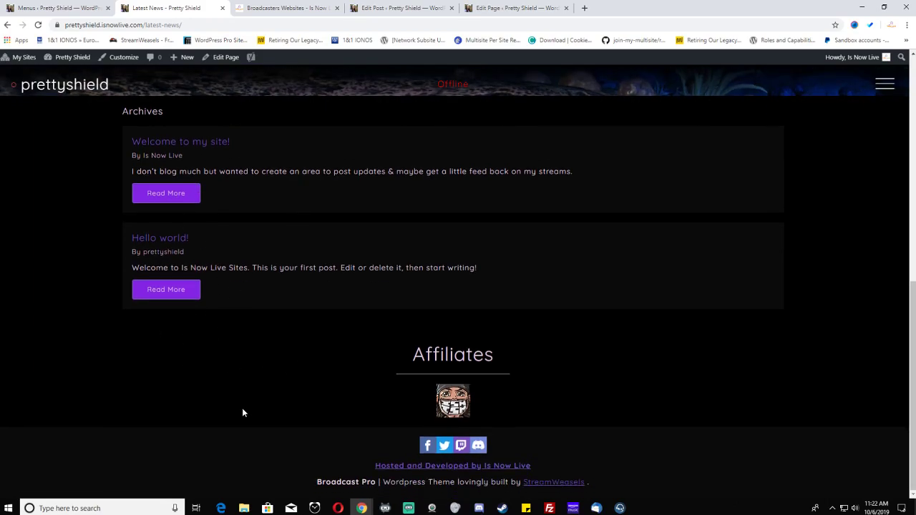
Step: Open the full "Welcome to my site!" post and view its Games I Play category archive
click(174, 193)
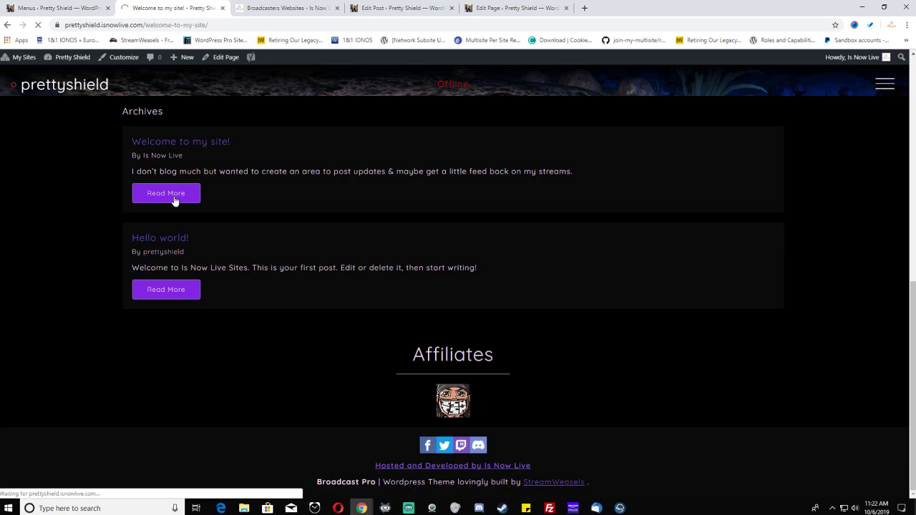
scroll(413, 342, down, 5)
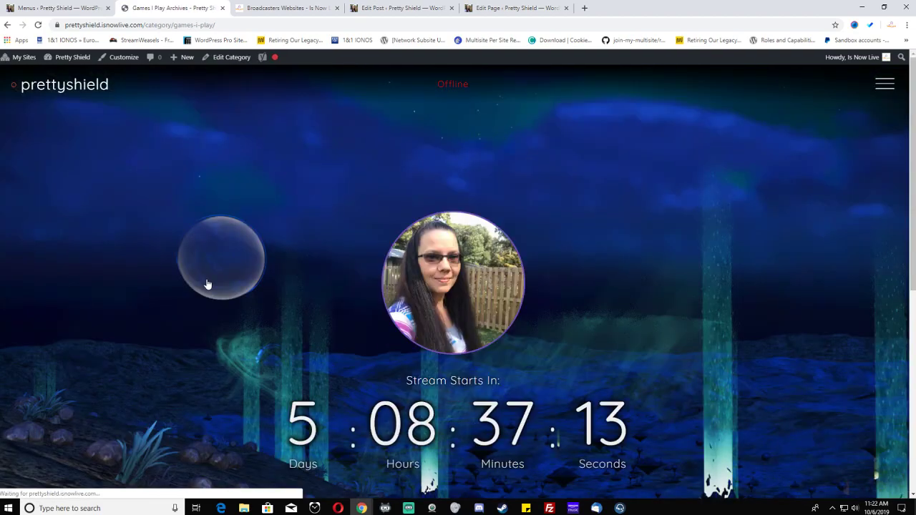
scroll(282, 388, down, 5)
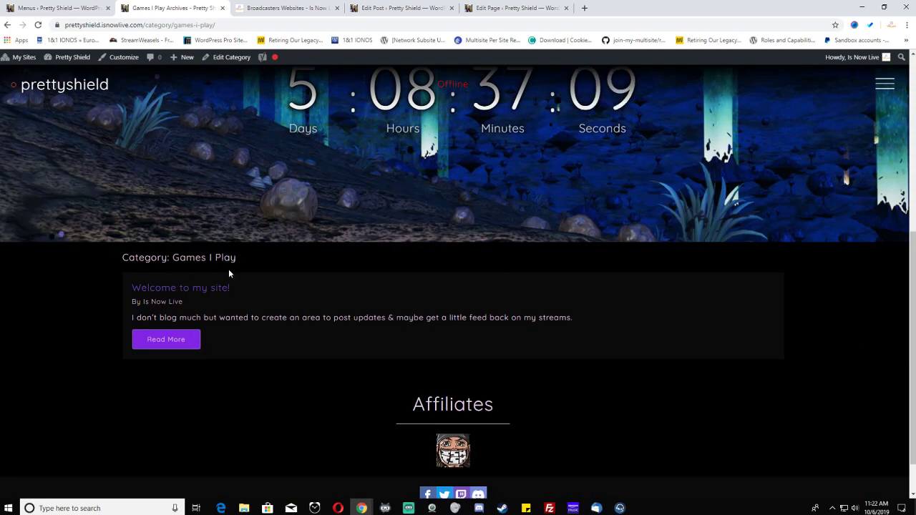
Step: Return to the Latest News page, reopen the "Welcome to my site!" post and examine its categories, tags and comment field
click(885, 84)
click(821, 172)
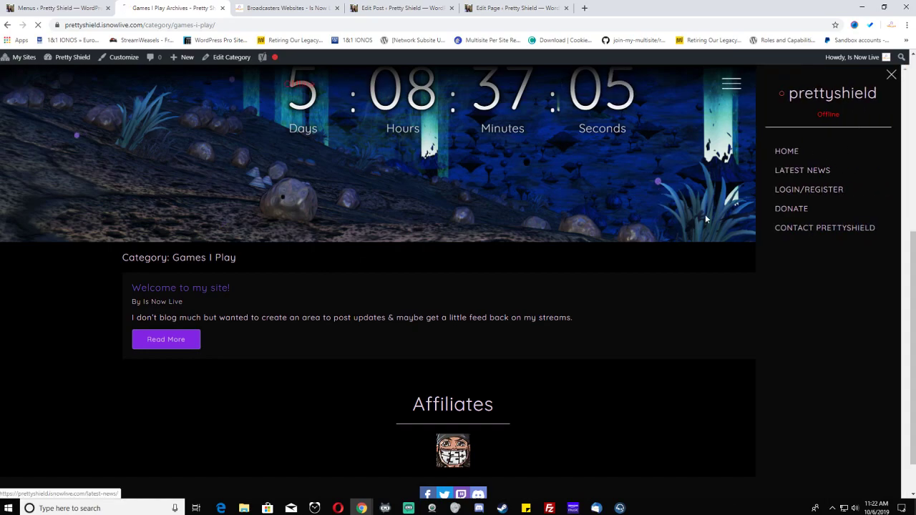
scroll(241, 383, down, 5)
scroll(242, 389, down, 1)
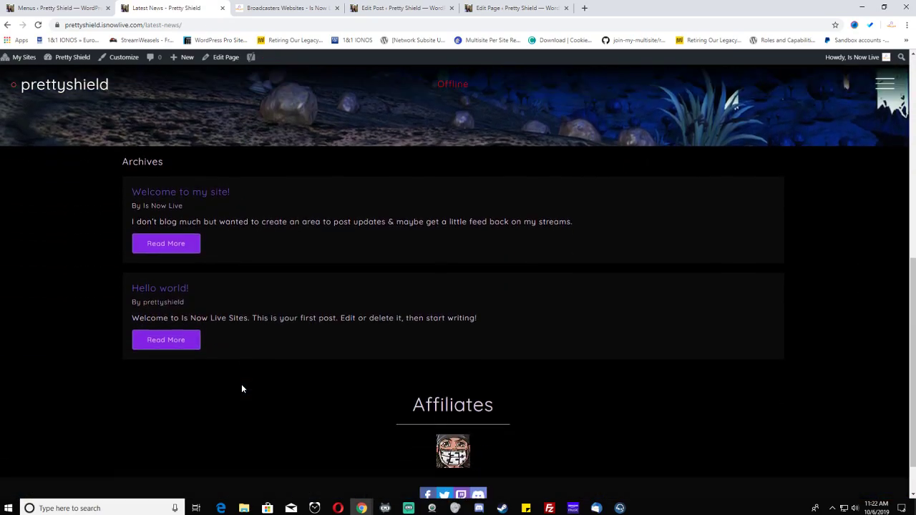
click(170, 249)
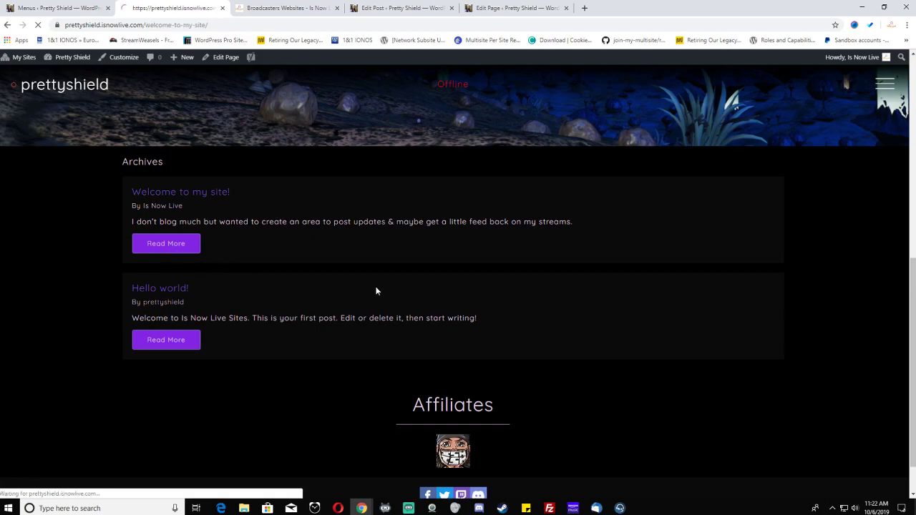
scroll(371, 307, down, 6)
click(228, 284)
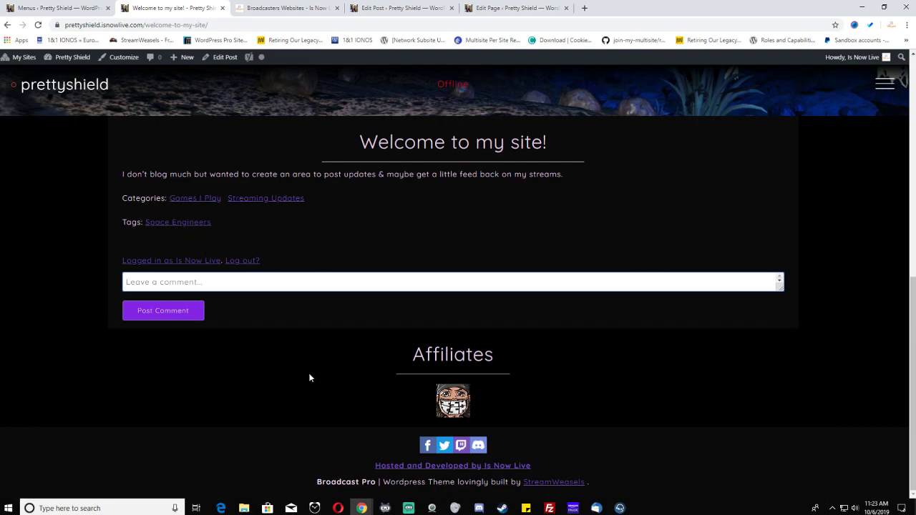
scroll(307, 374, up, 2)
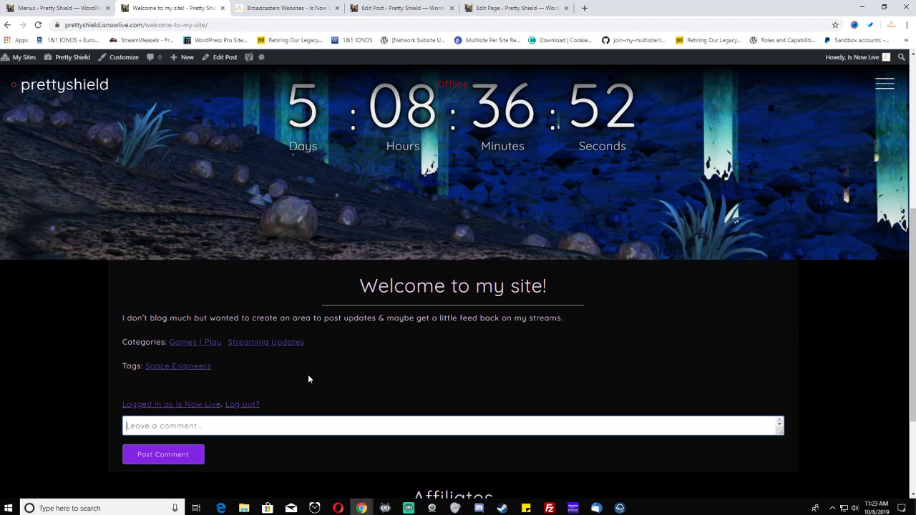
Step: Show the search field of the admin bar and look over the whole live post page
click(902, 57)
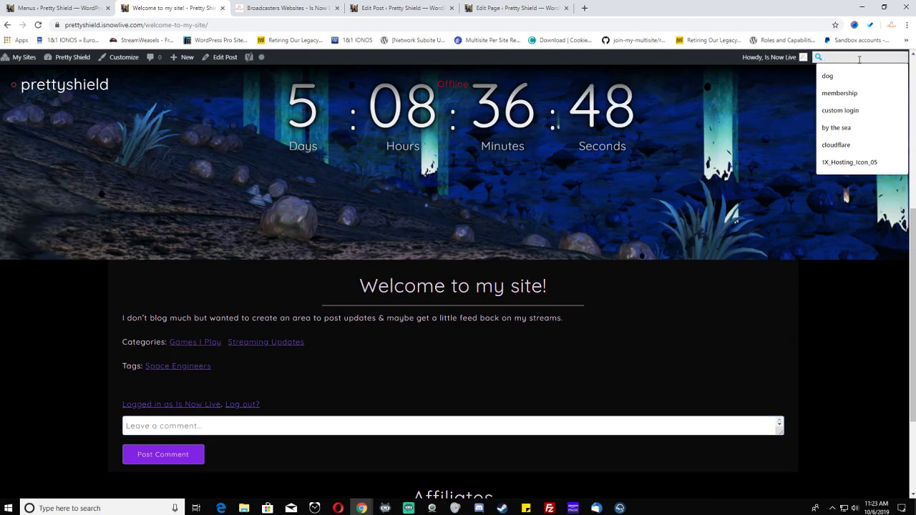
click(715, 314)
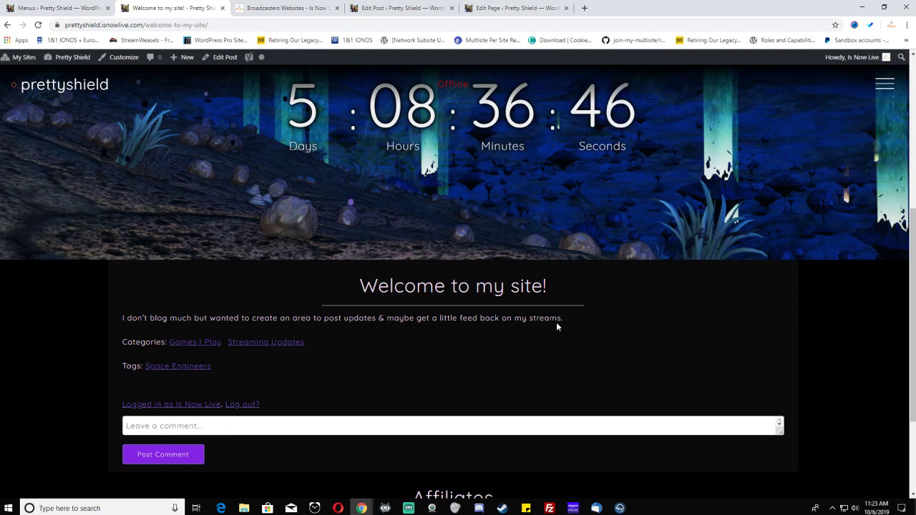
scroll(530, 358, down, 2)
scroll(529, 358, up, 6)
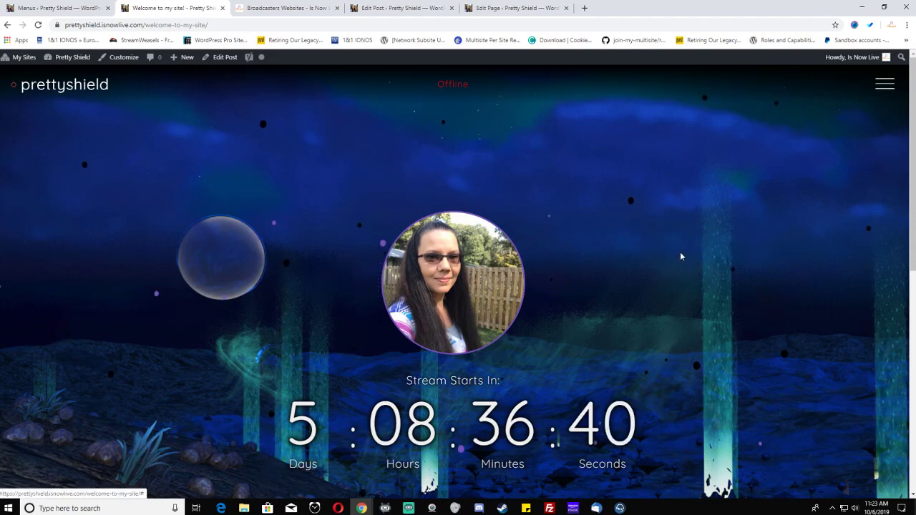
scroll(505, 292, down, 6)
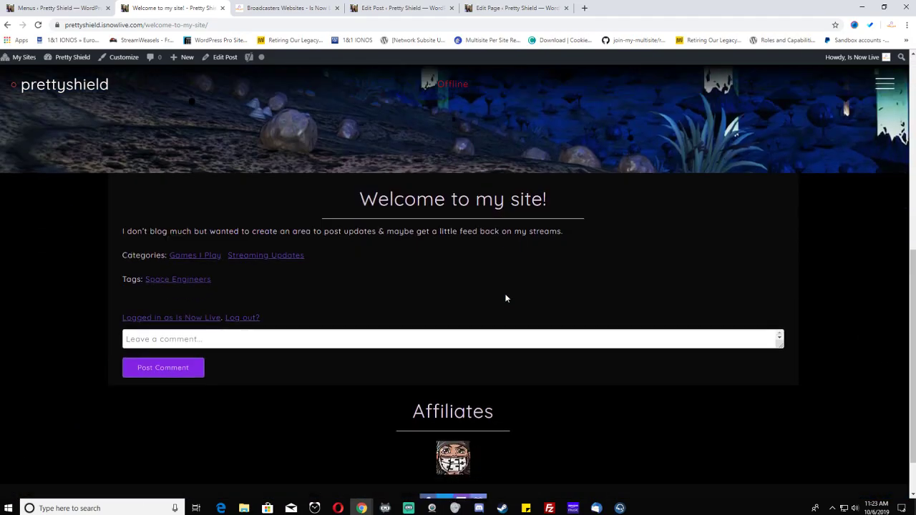
scroll(621, 388, up, 6)
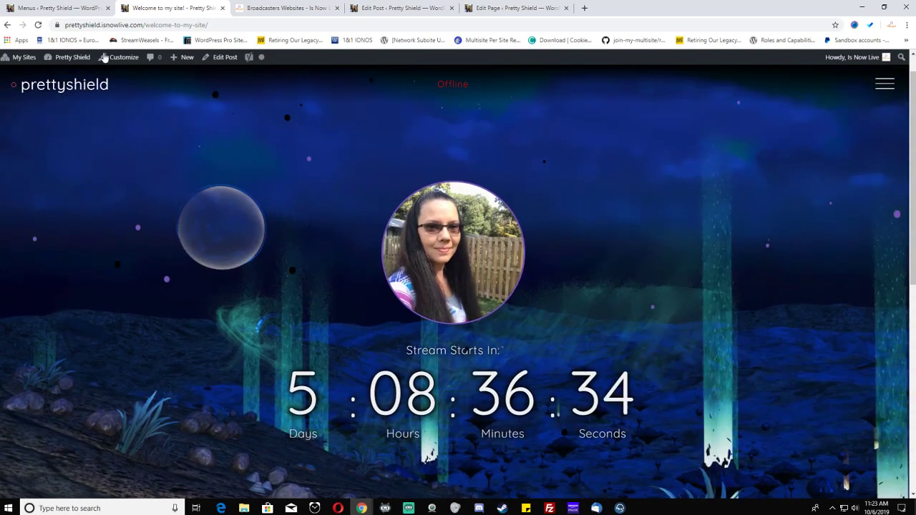
Step: Open the live site's Contact PrettyShield page and view its contact form
click(884, 85)
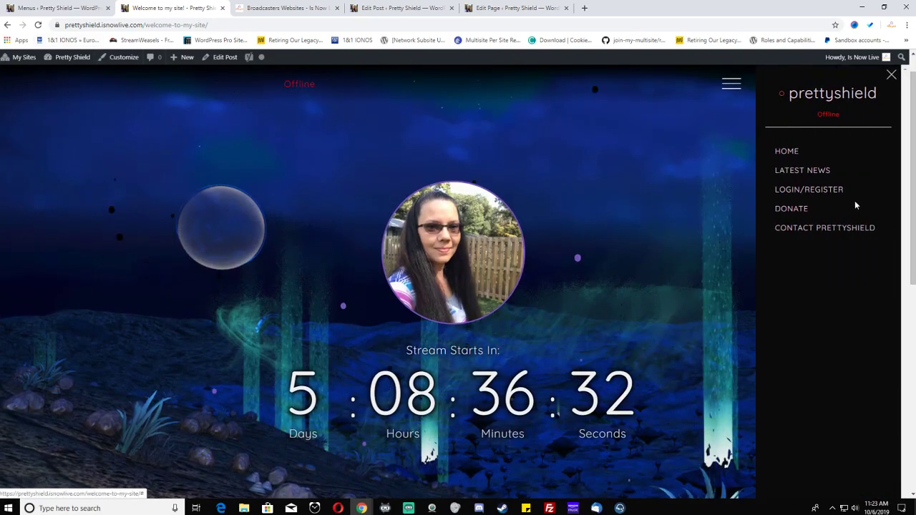
click(831, 227)
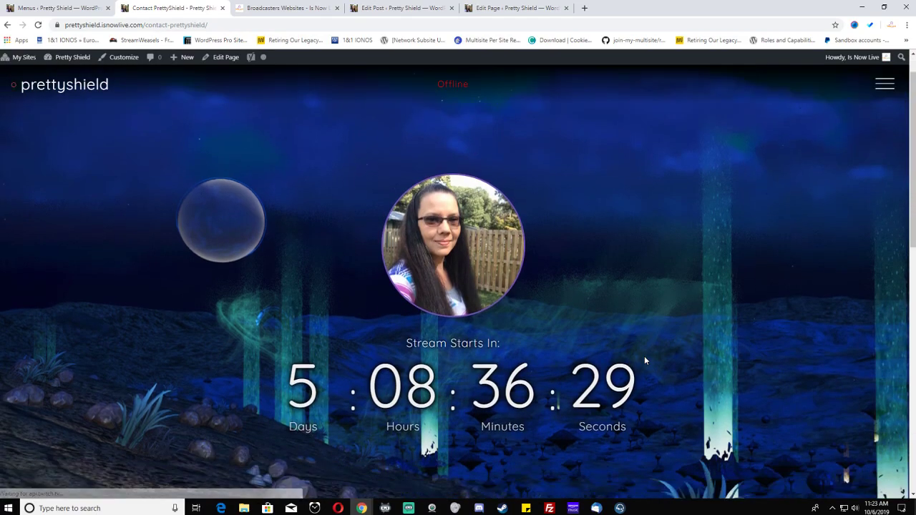
scroll(645, 361, down, 10)
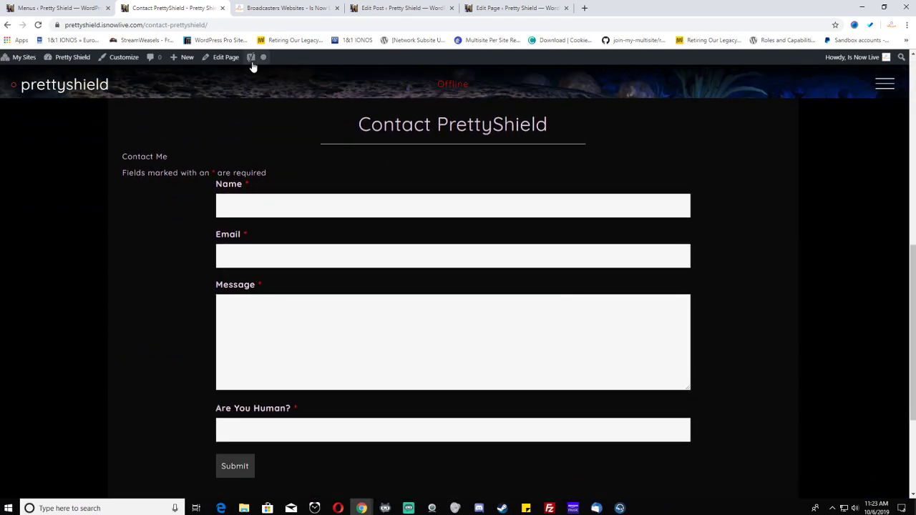
Step: Switch to the Is Now Live site and open its Contact Us page
click(297, 8)
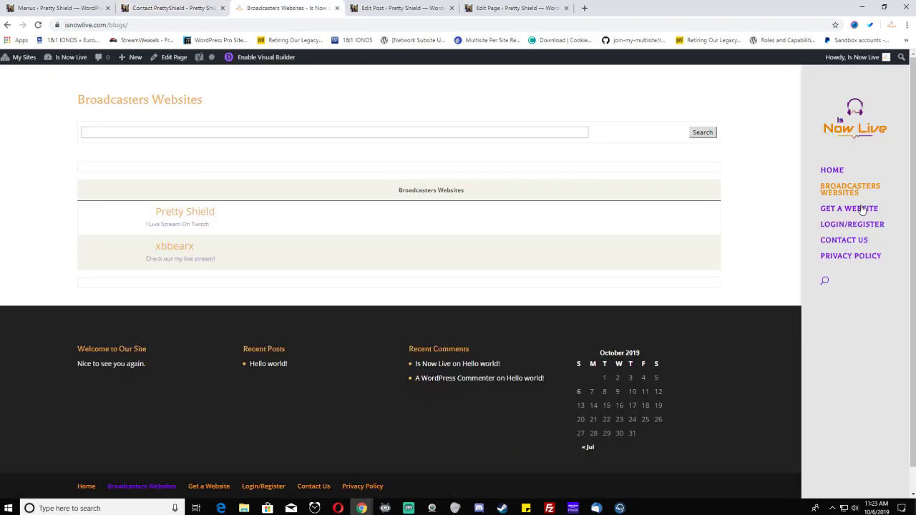
click(850, 243)
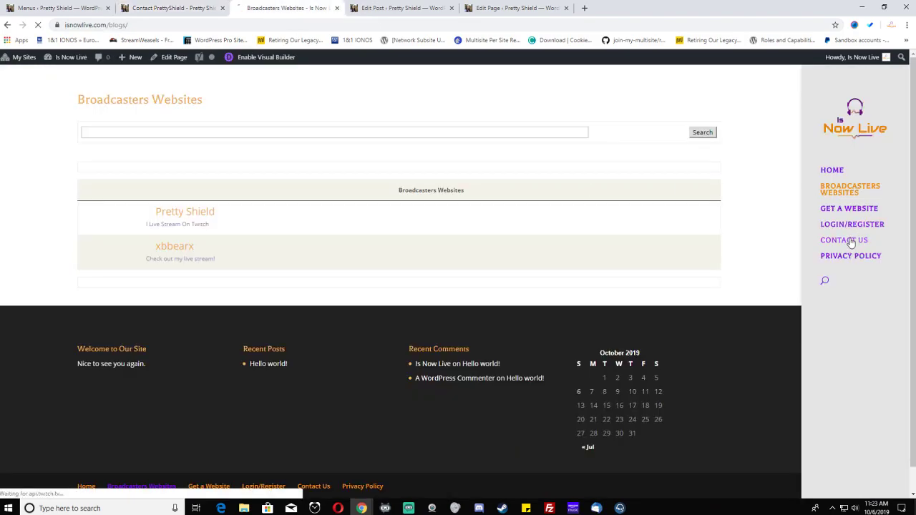